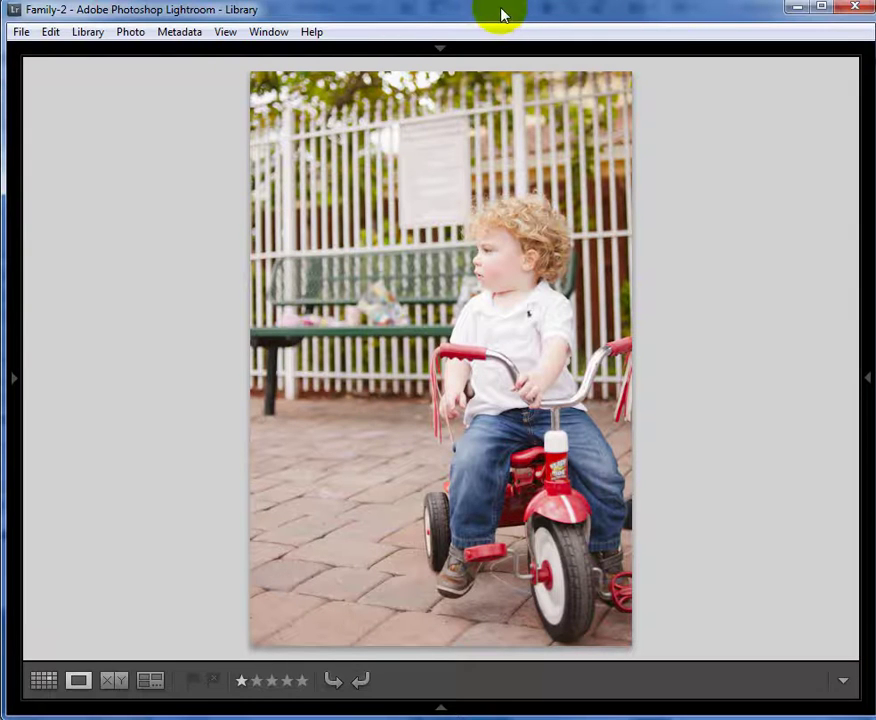
- Examine the boy's face up close in the soft, unprocessed version of the tricycle photo
left_click(518, 266)
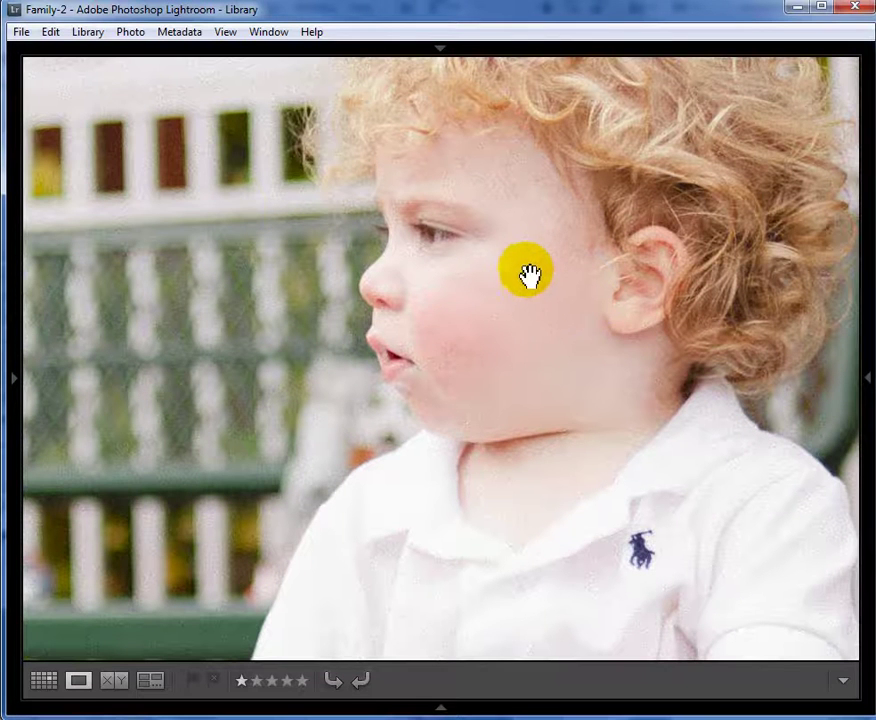
left_click_drag(536, 268, 477, 416)
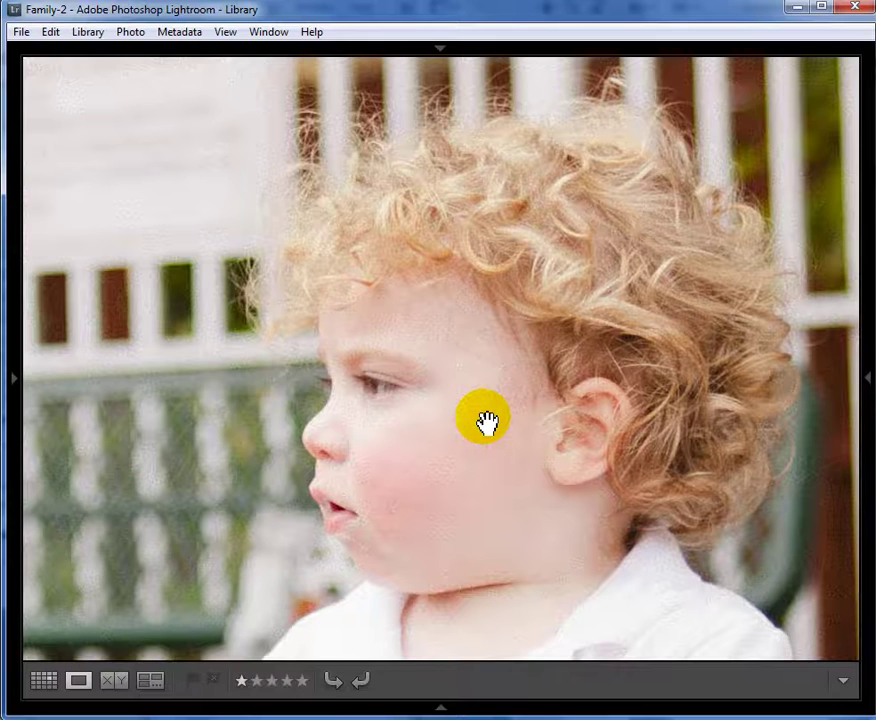
left_click(472, 431)
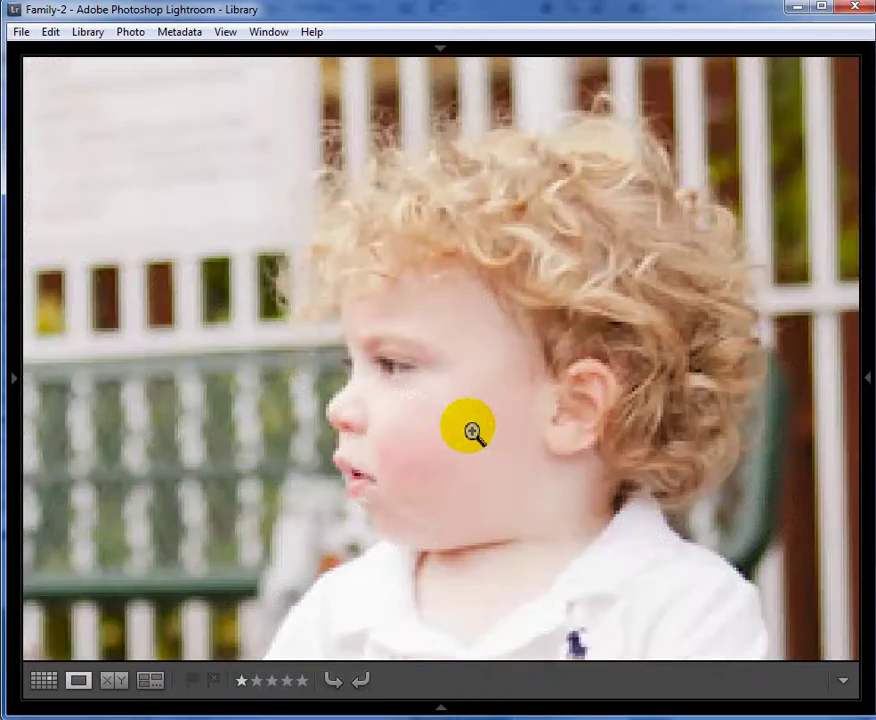
left_click(501, 280)
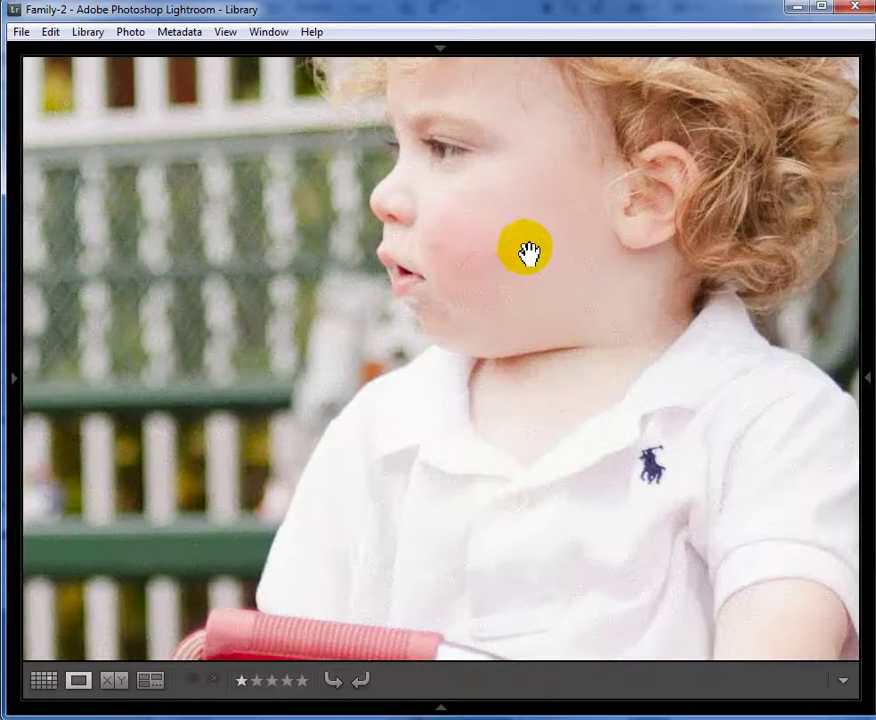
left_click_drag(530, 227, 528, 337)
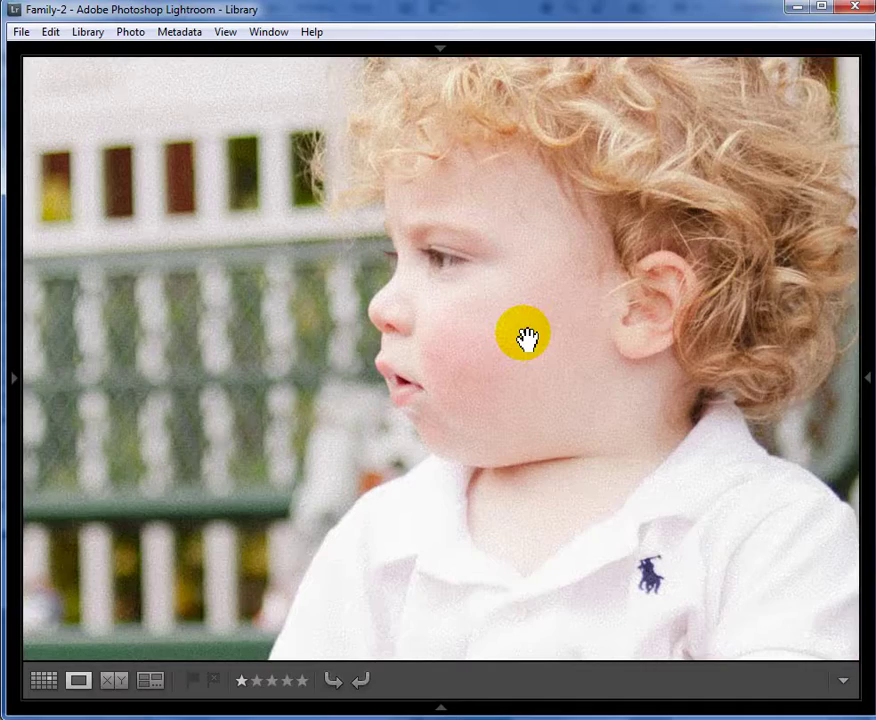
- Compare the boy's face with the processed, higher-contrast version at close zoom, then view the whole photo again
key("Right")
key("4")
key("Right")
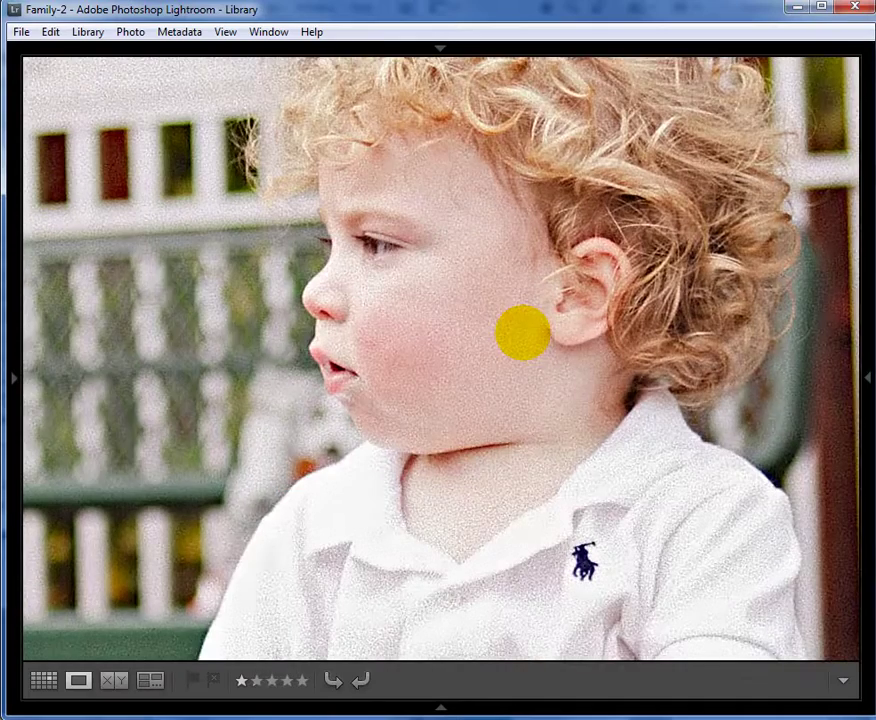
left_click(489, 328)
left_click(499, 293)
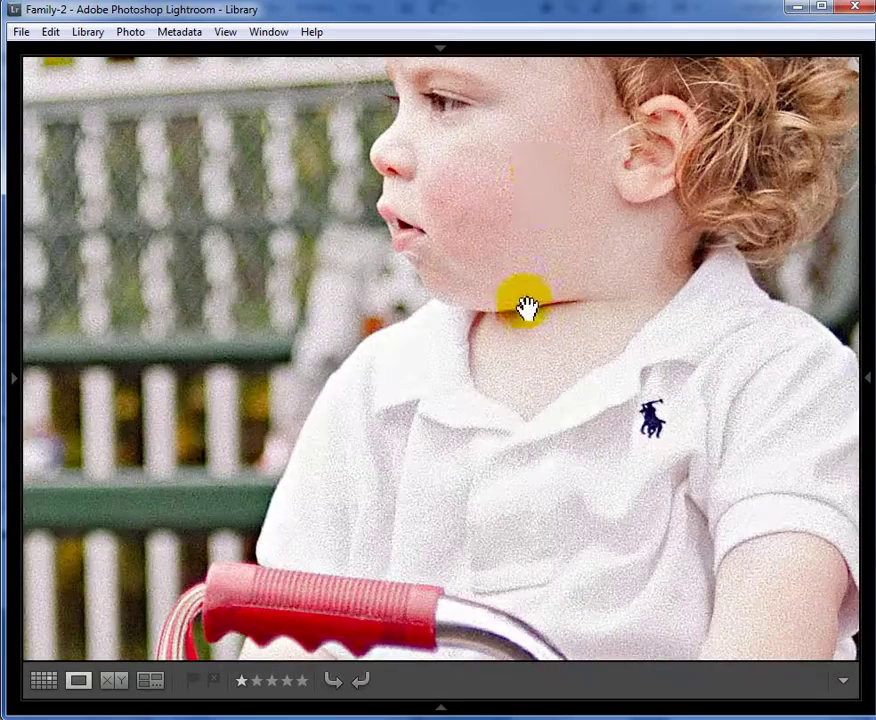
left_click_drag(541, 168, 541, 288)
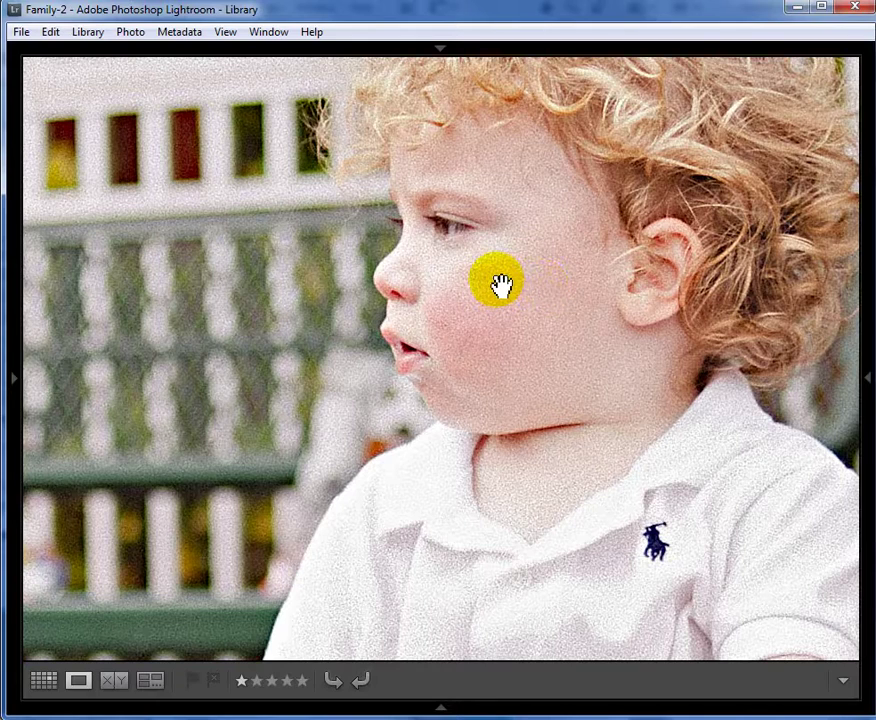
left_click(500, 285)
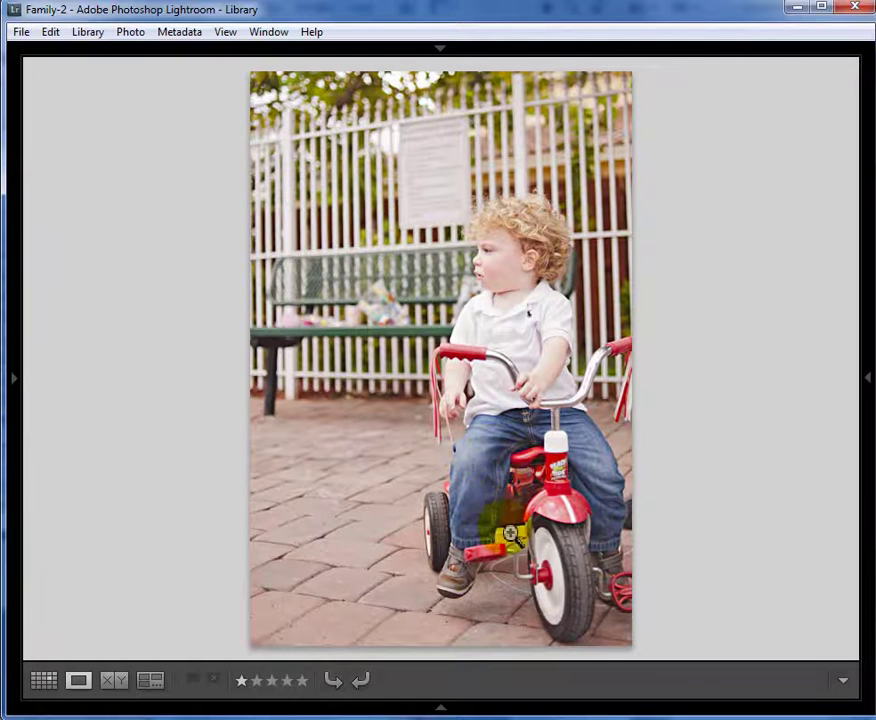
- Compare the processed and unprocessed versions of the tricycle photos, including the black-and-white one, ending on the unprocessed side-looking shot
key("Right")
key("Left")
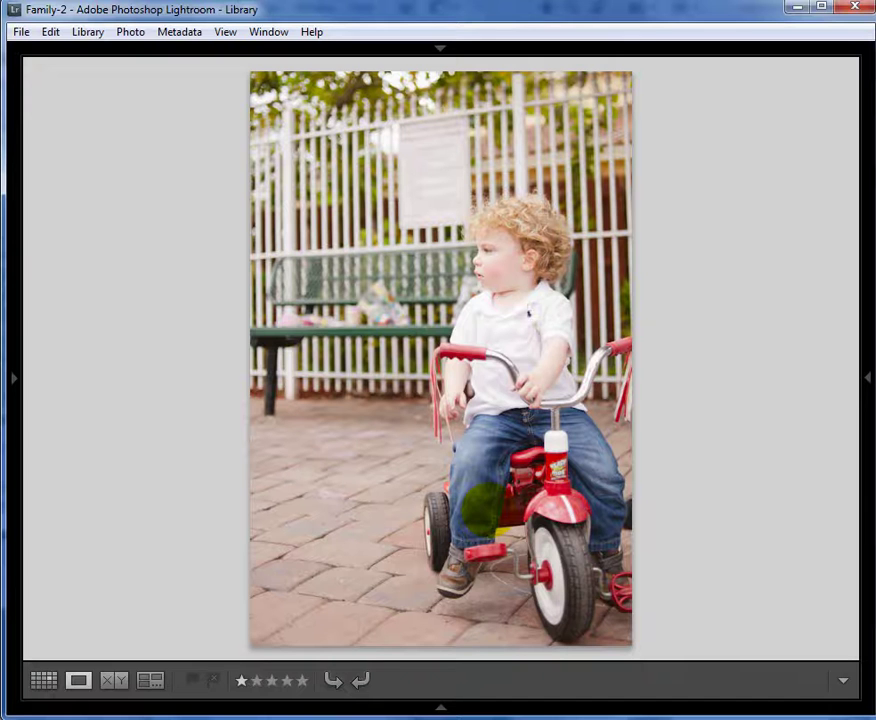
key("Right")
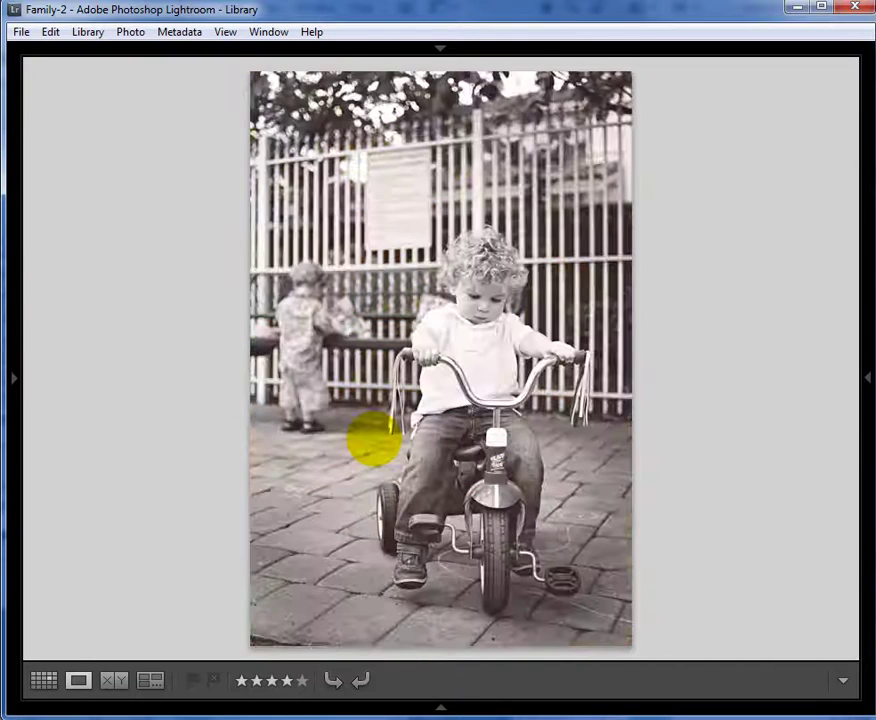
key("Left")
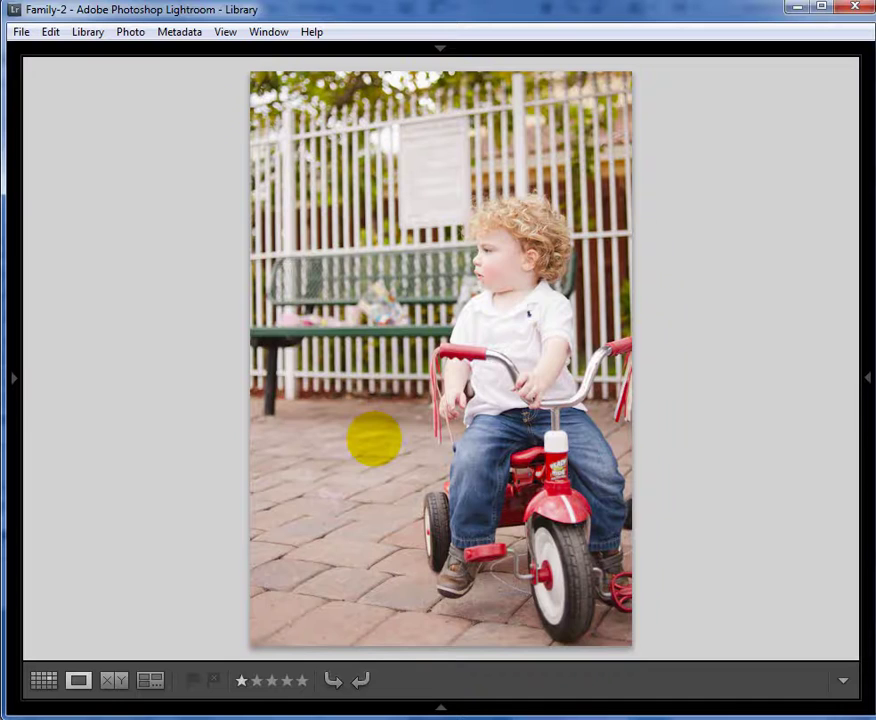
key("Right")
key("Right")
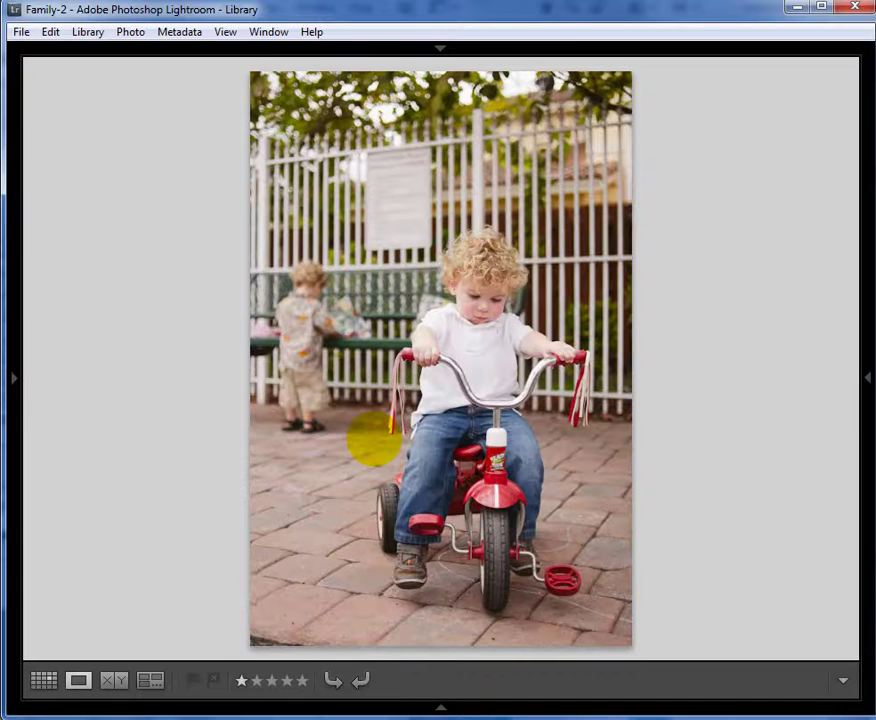
key("Left")
key("Left")
key("Right")
key("Left")
key("Right")
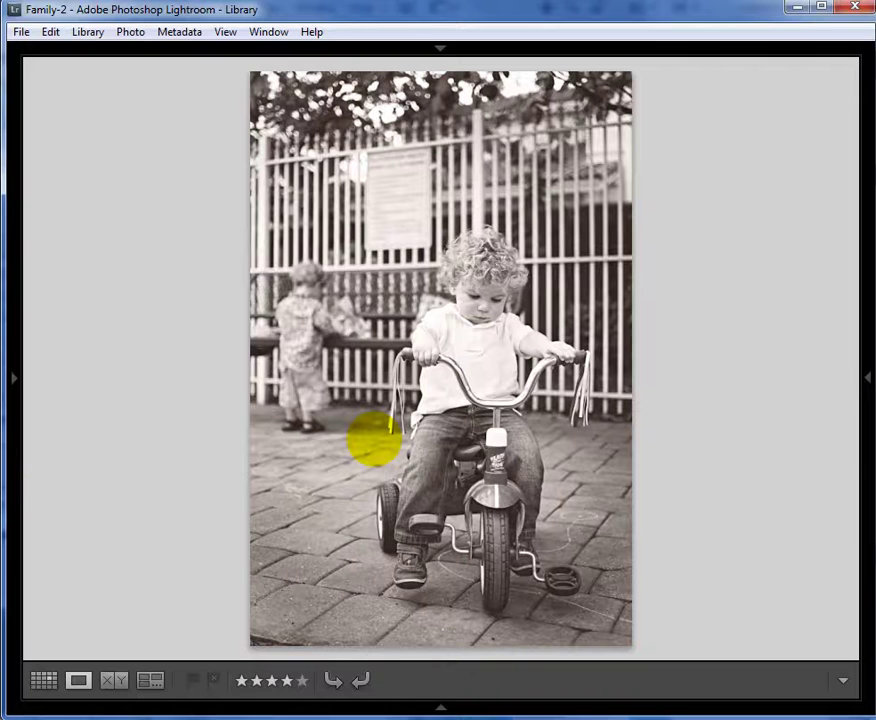
key("Right")
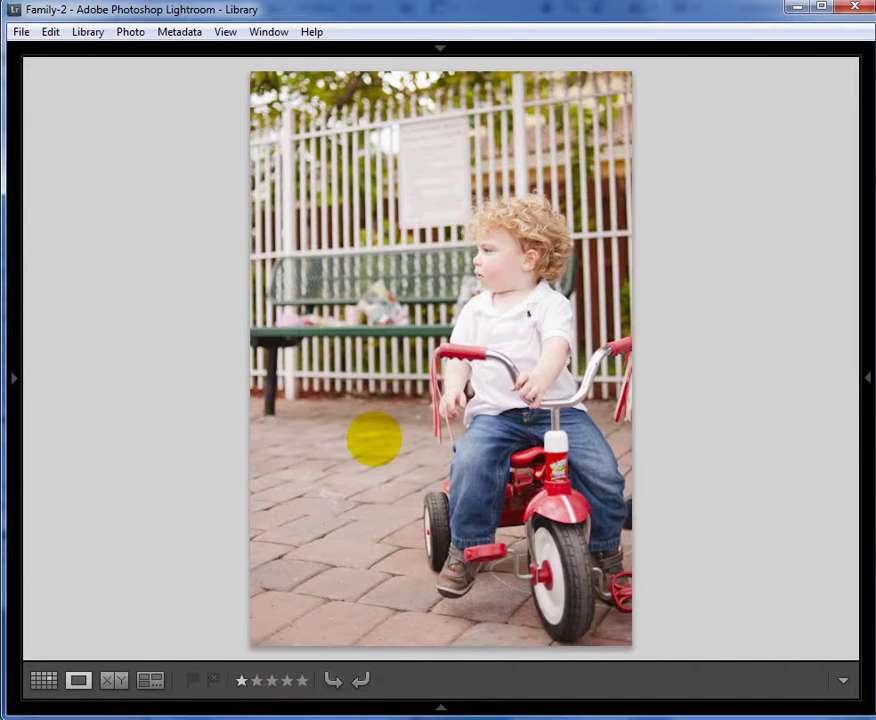
- Send the unprocessed side-looking tricycle photo to Photoshop for editing, rendering it using Lightroom
right_click(489, 250)
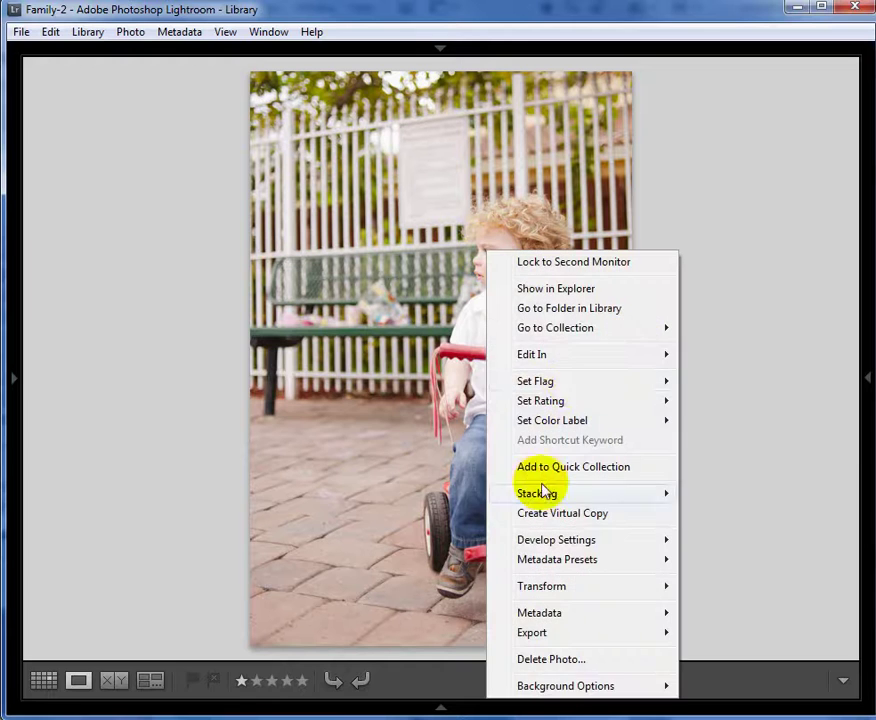
mouse_move(513, 362)
left_click(384, 356)
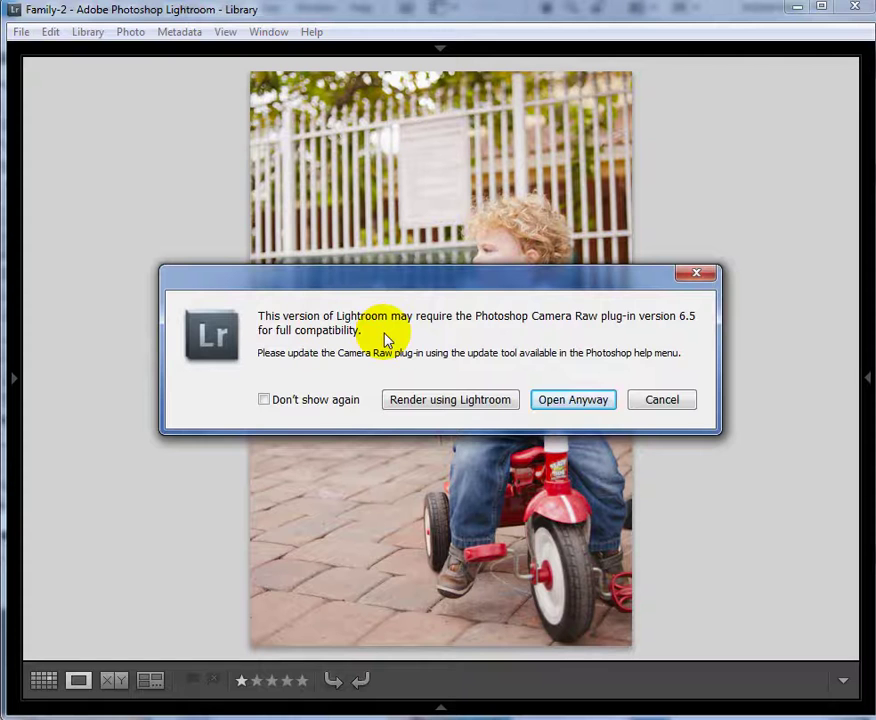
left_click(459, 400)
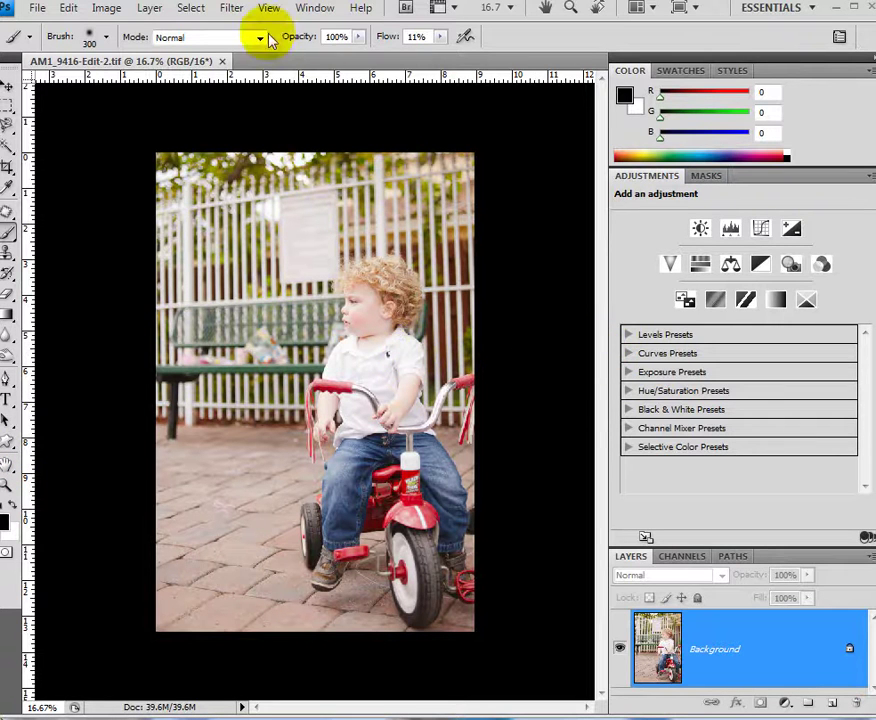
- Show the full list of actions, run the ColorWork action on the photo, and put the actions list away
left_click(312, 9)
left_click(268, 94)
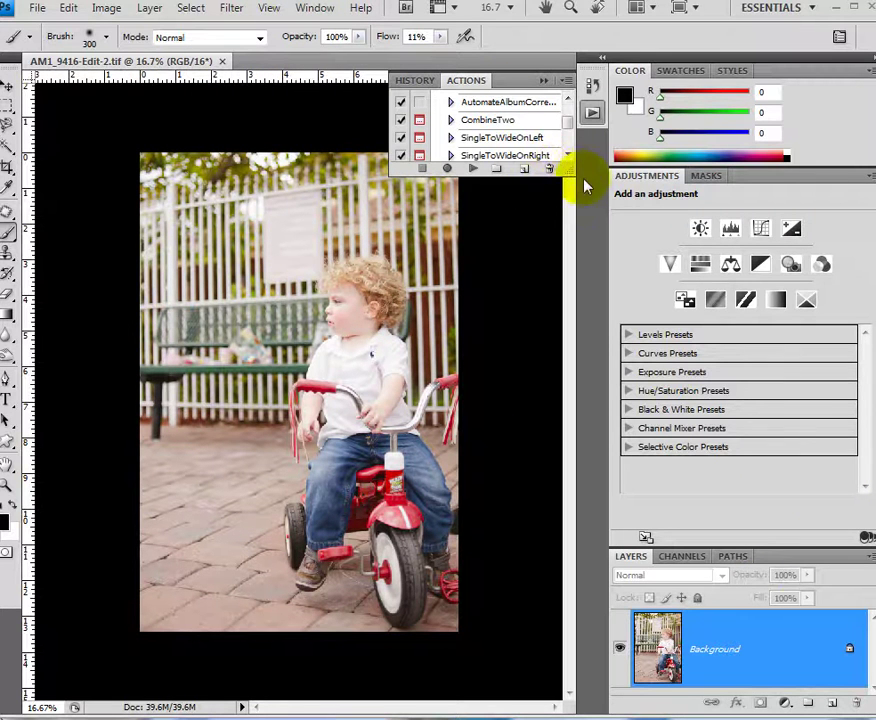
left_click_drag(570, 170, 557, 520)
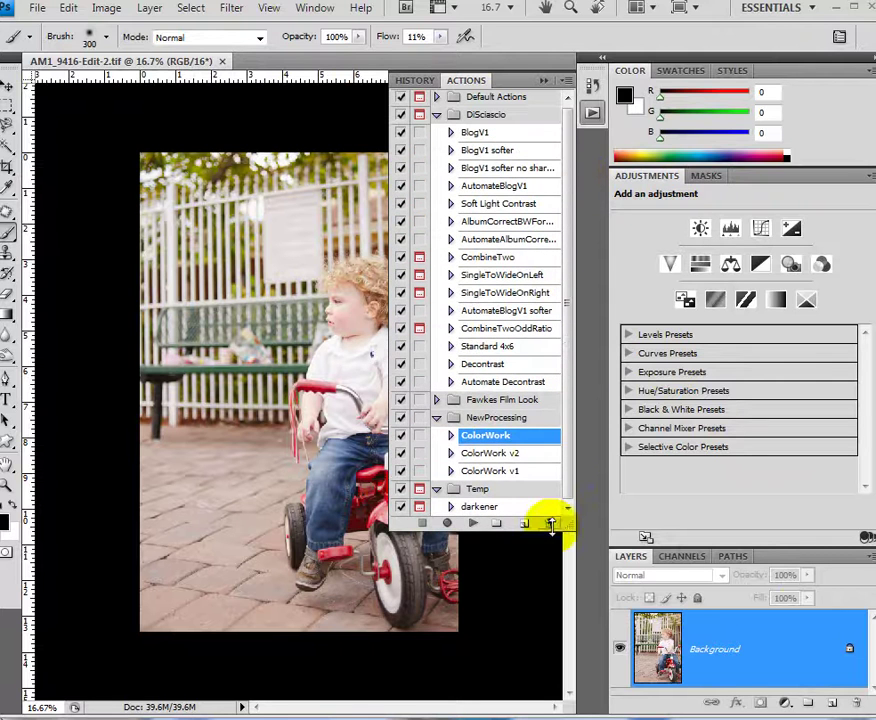
left_click(473, 523)
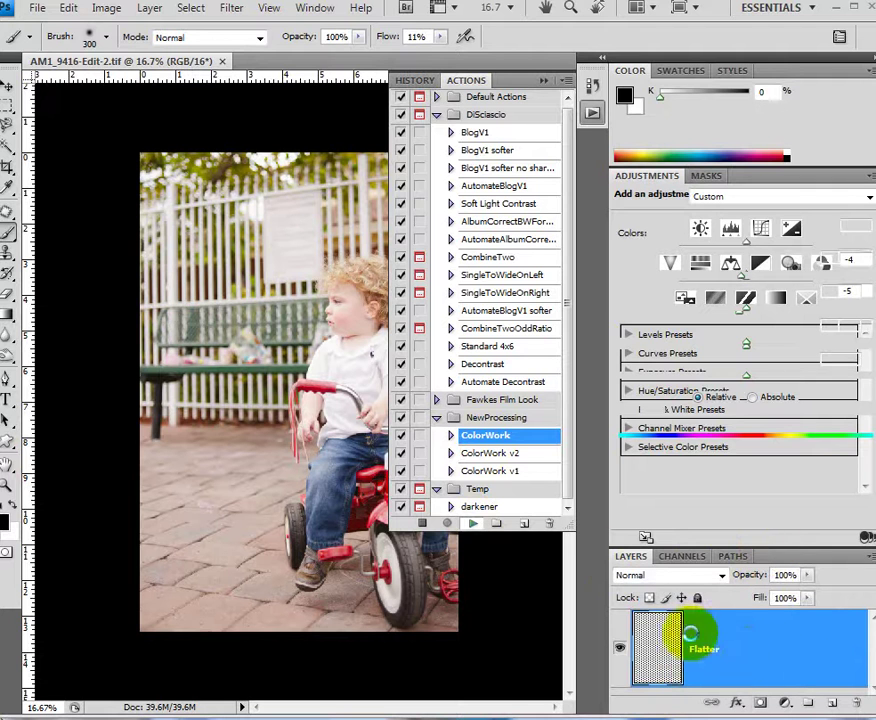
left_click(543, 82)
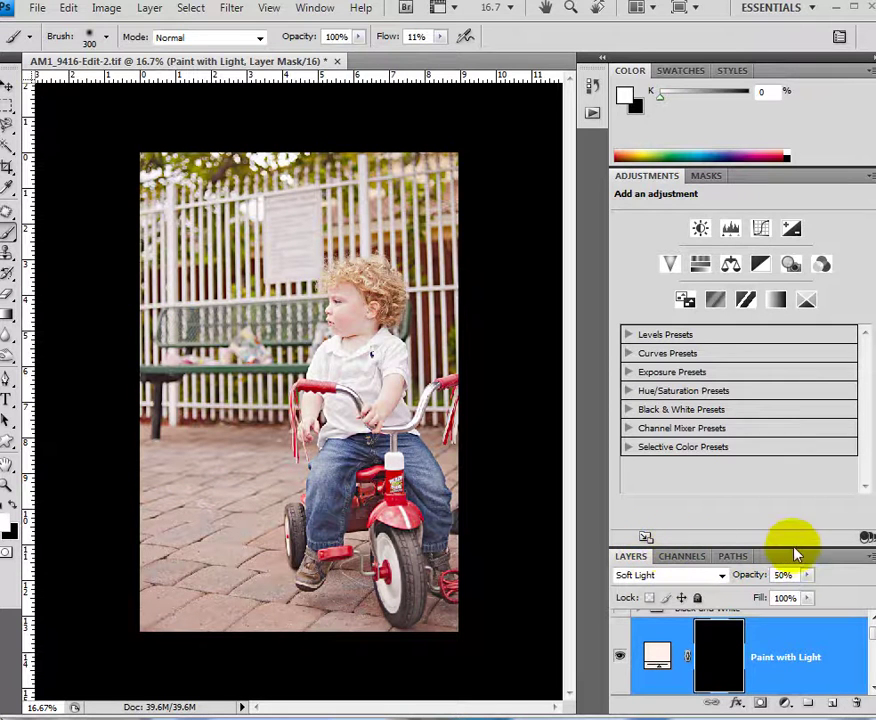
- Detach and enlarge the Layers panel so that most of the layer stack is in view
left_click_drag(855, 562, 838, 298)
mouse_move(799, 437)
left_mouse_down()
mouse_move(817, 442)
mouse_move(820, 710)
mouse_move(874, 712)
left_mouse_up()
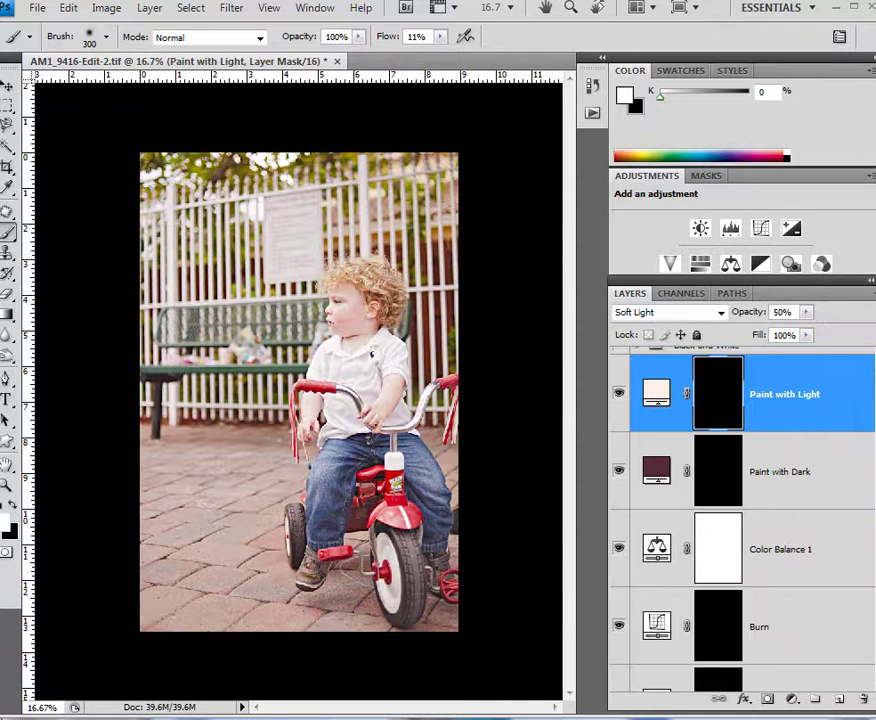
left_click_drag(771, 289, 766, 205)
mouse_move(847, 622)
left_mouse_down()
mouse_move(843, 686)
mouse_move(860, 700)
left_mouse_up()
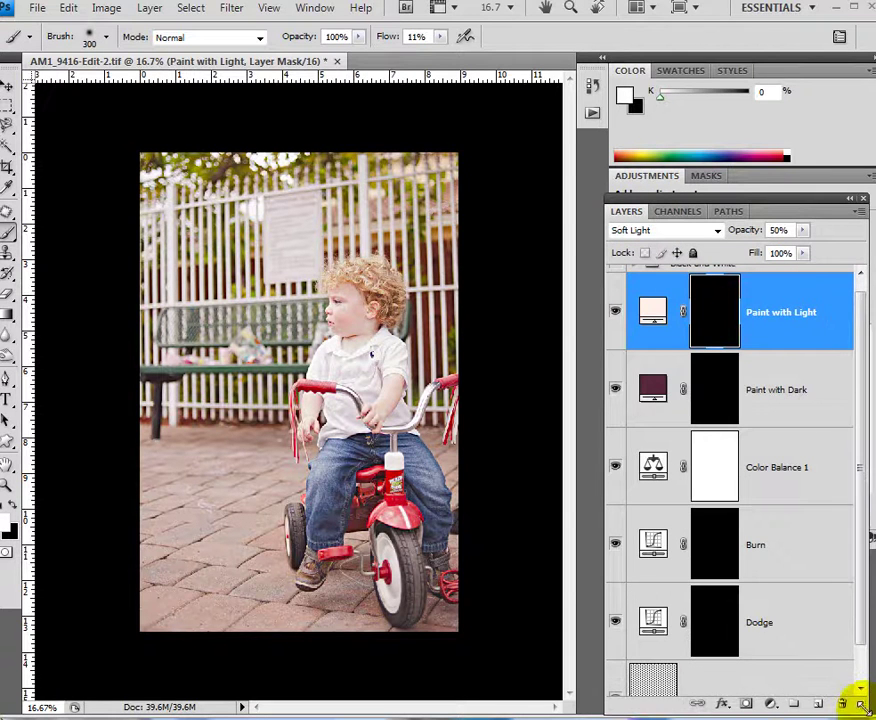
scroll(860, 483, "up", 1)
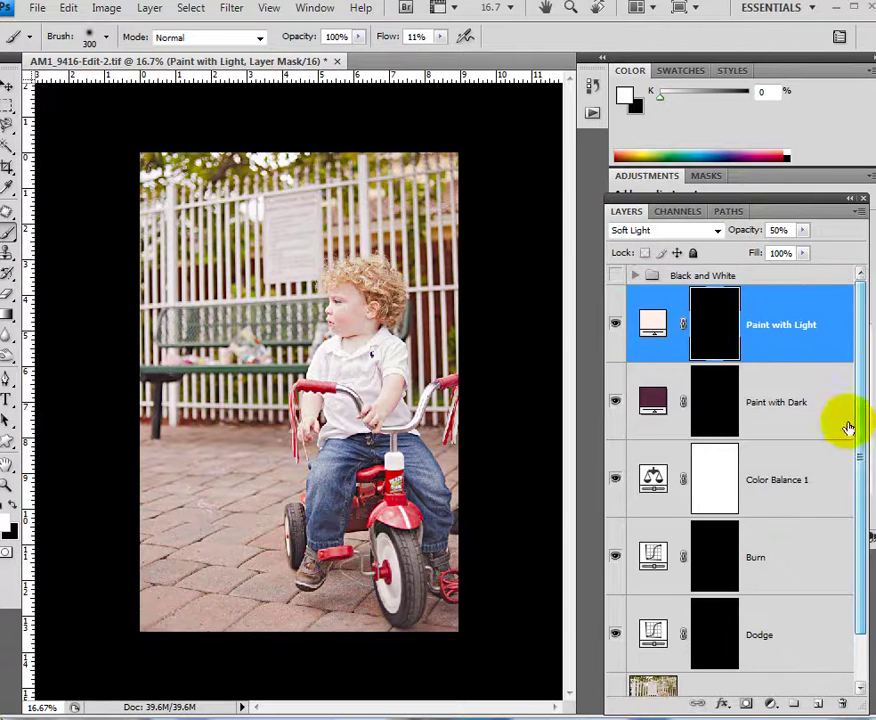
- Turn on and expand the Black and White group, and compare the image with and without its Exposure 1 layer
left_click(616, 276)
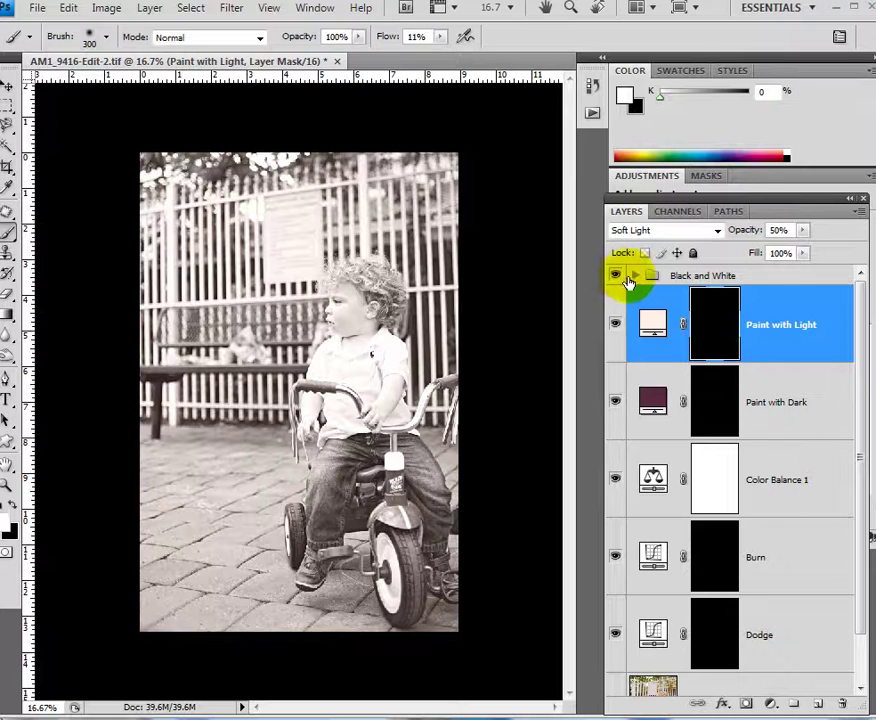
left_click(634, 279)
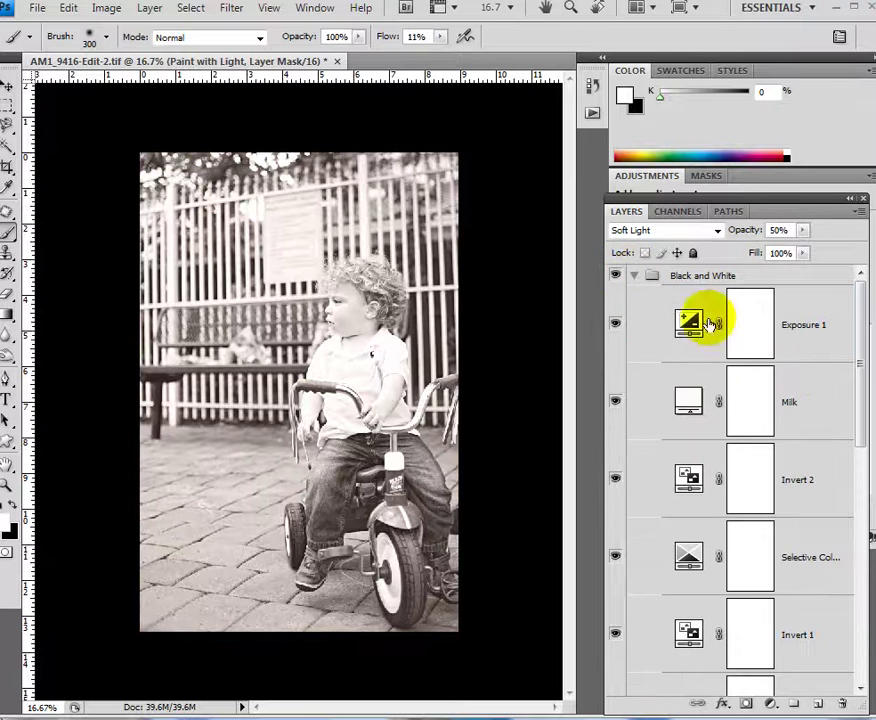
left_click(615, 326)
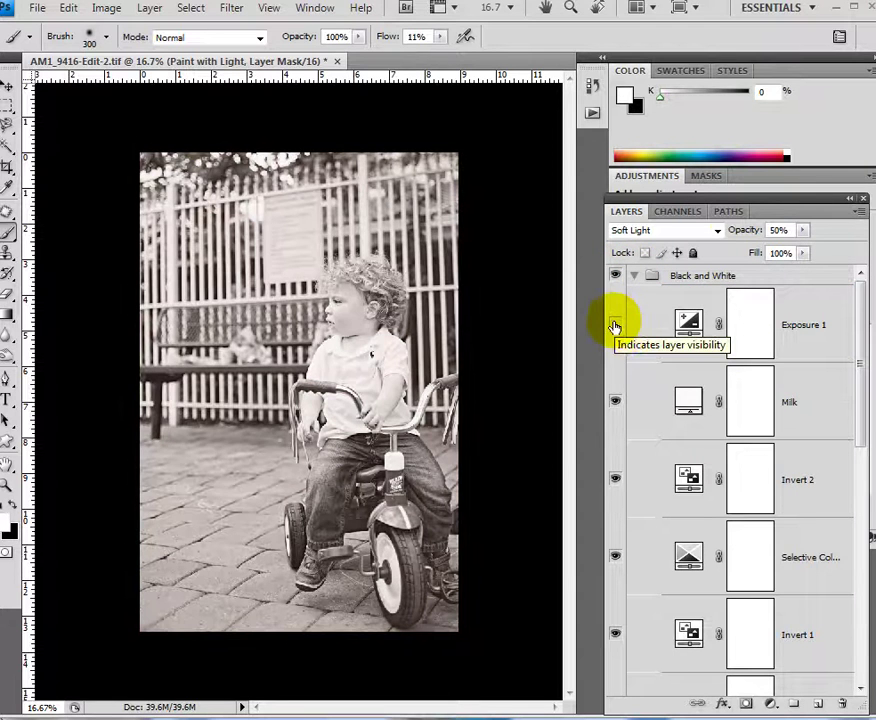
left_click(616, 326)
left_click(616, 326)
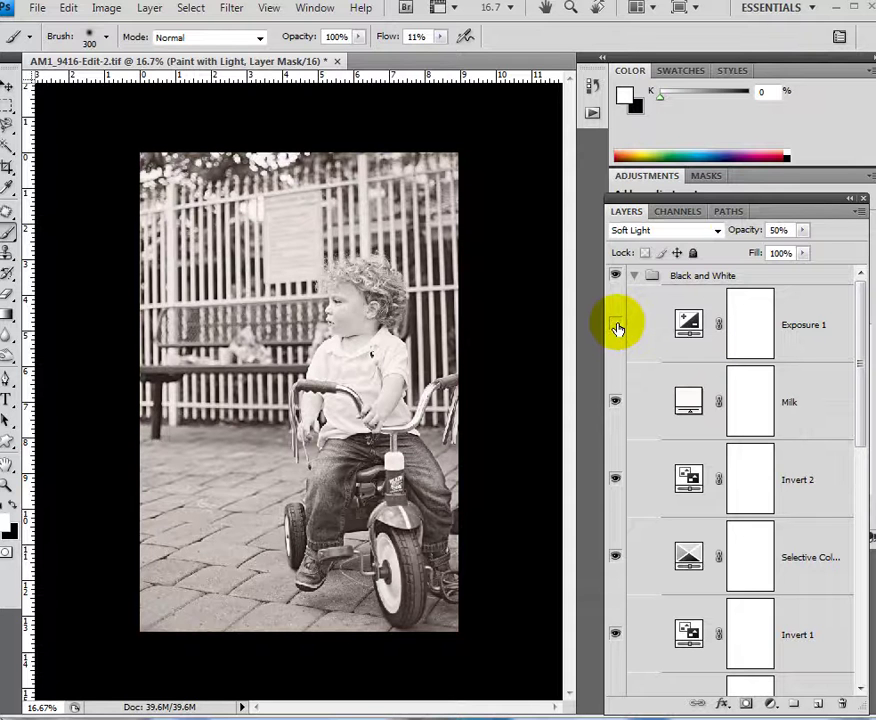
- Compare the color and black-and-white looks by toggling the Black and White group, and turn the Exposure 1 layer back on
left_click(616, 279)
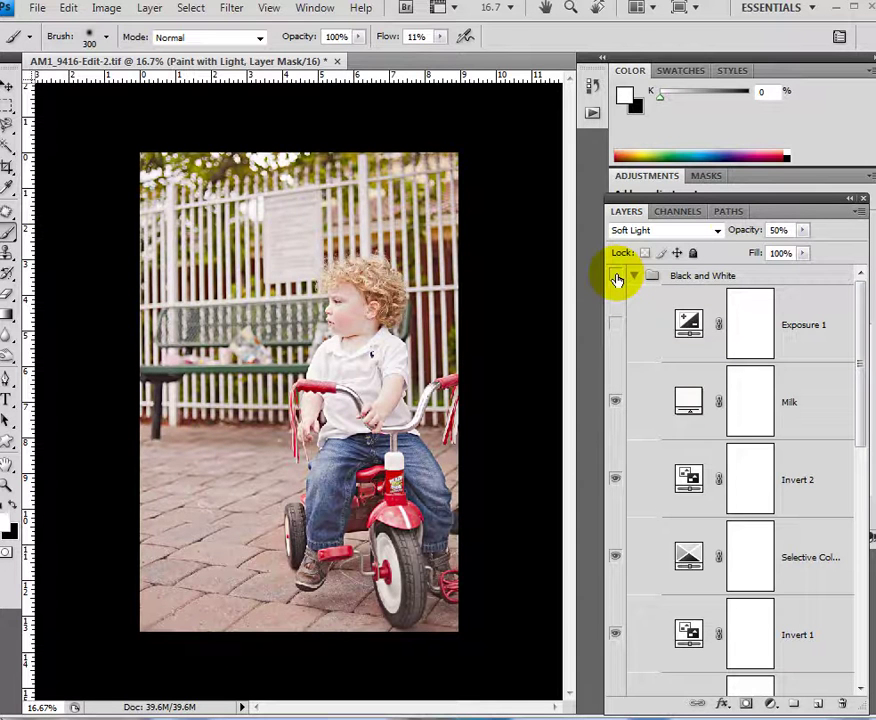
left_click(616, 277)
left_click(616, 277)
left_click(616, 277)
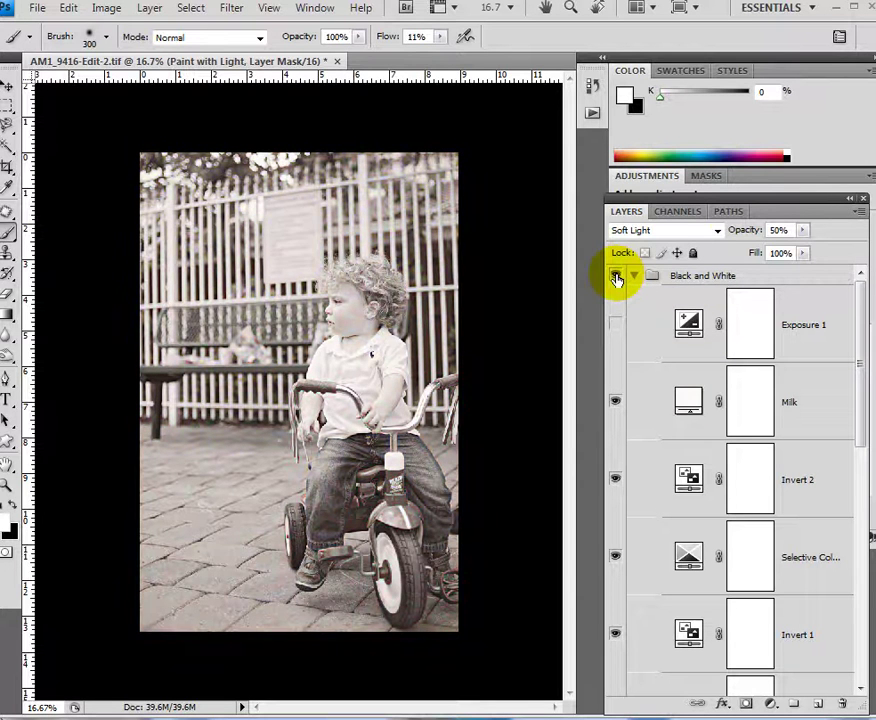
left_click(616, 326)
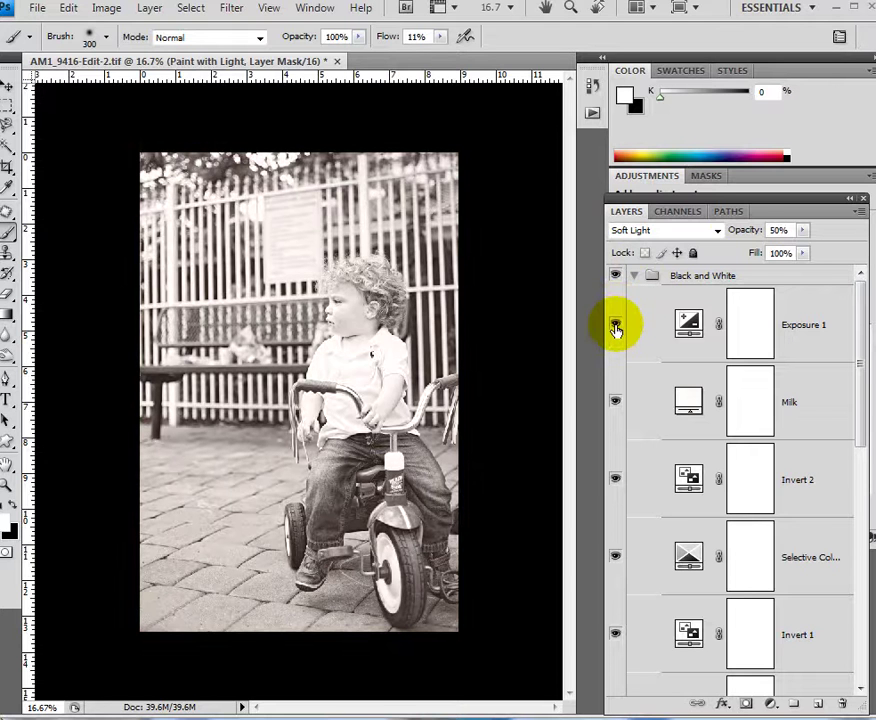
- Collapse and hide the Black and White group, and bring the Flatter layer at the bottom of the stack into view
left_click(633, 276)
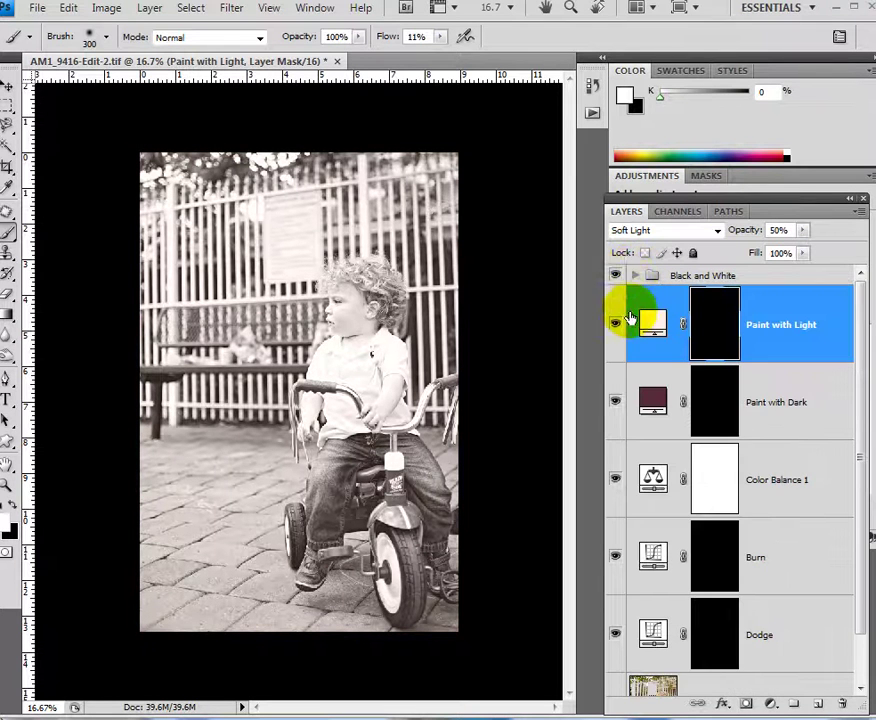
left_click(616, 277)
left_click(616, 277)
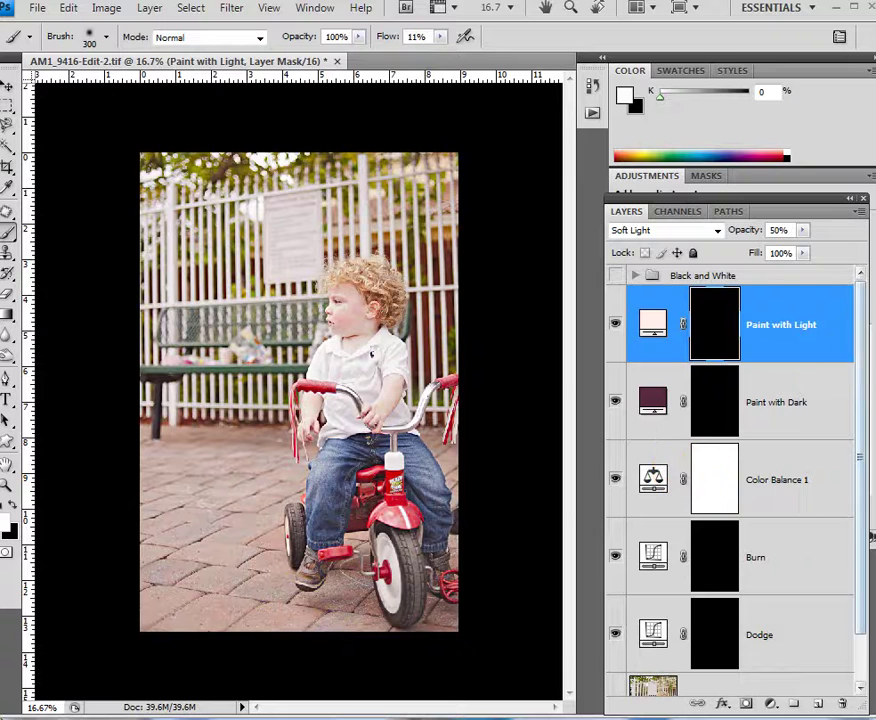
left_click_drag(861, 358, 863, 432)
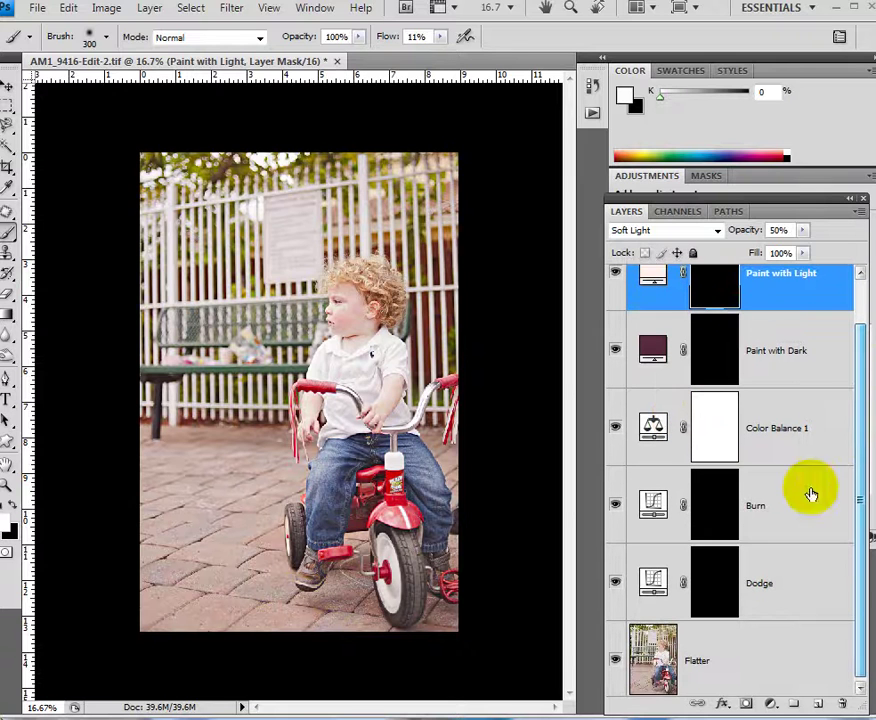
- Enlarge the white brush to 600 pixels, keeping 100% opacity and 11% flow, and select the Dodge layer's mask
scroll(854, 405, "up", 2)
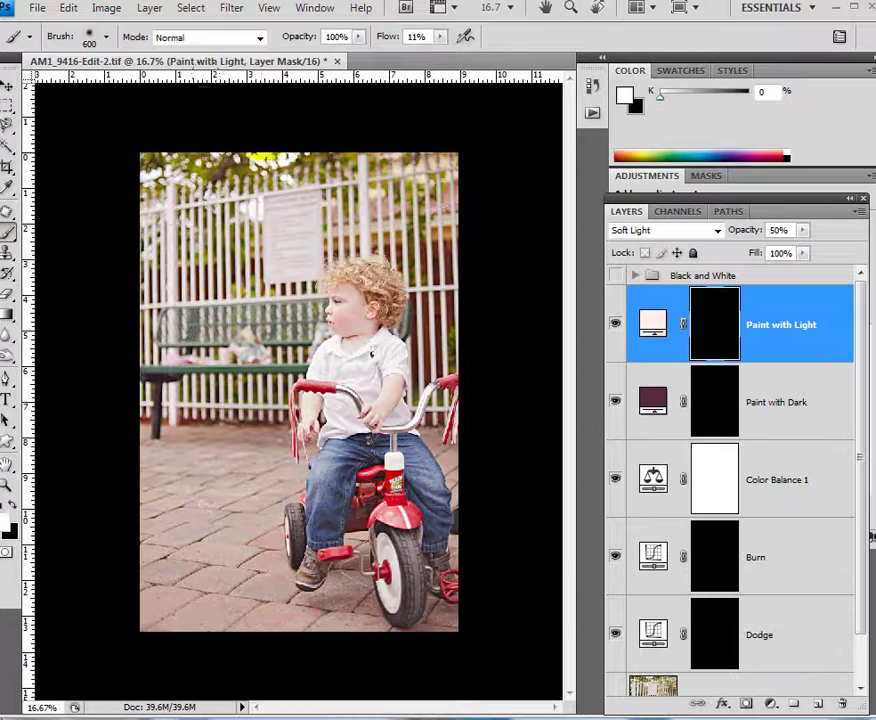
left_click(356, 40)
left_click(441, 37)
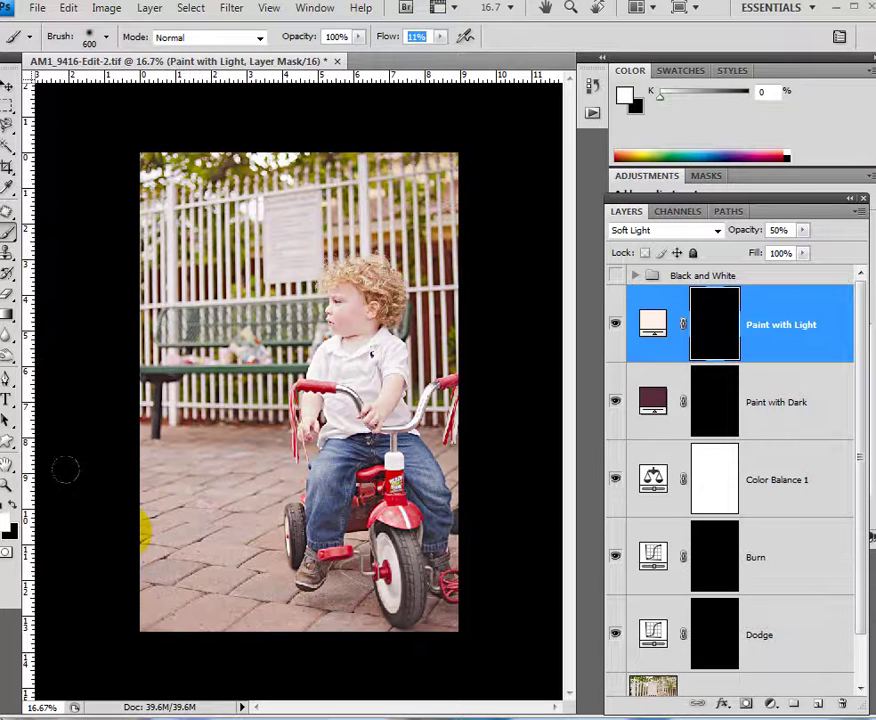
left_click(696, 589)
left_click(713, 650)
left_click(708, 567)
left_click(713, 645)
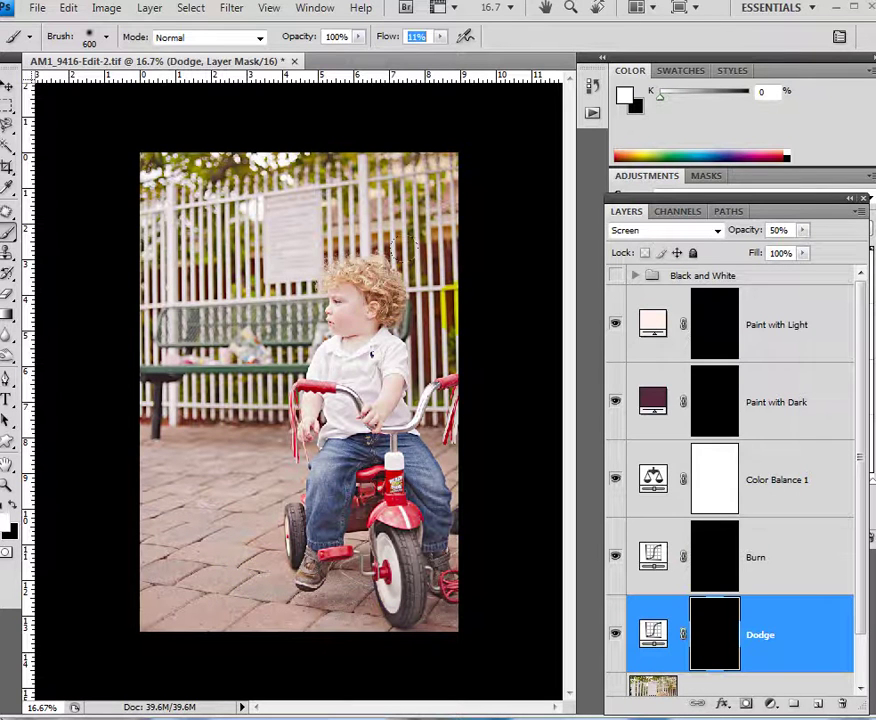
left_click(347, 464)
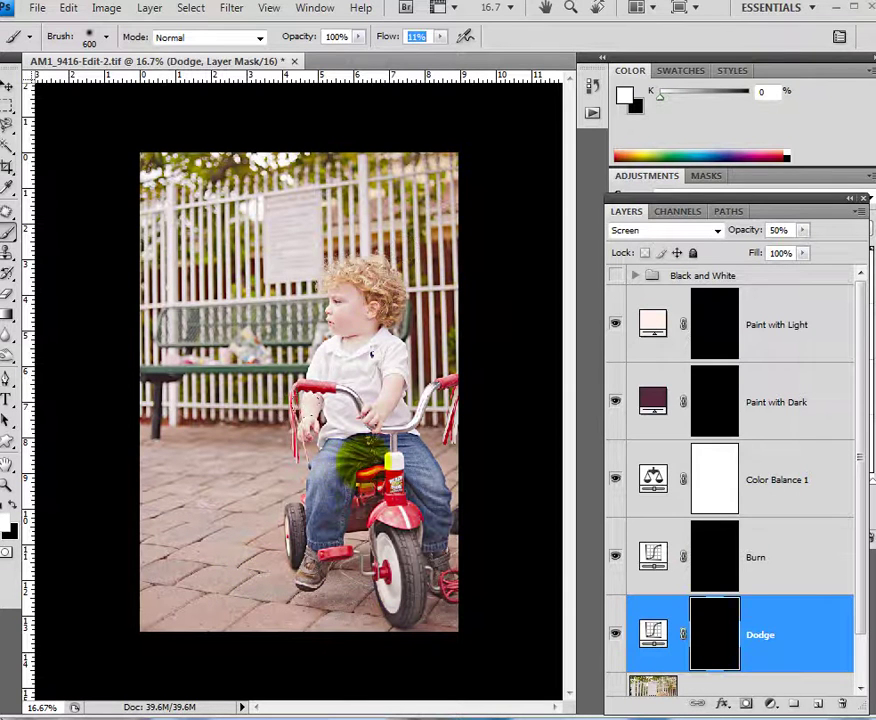
key("alt+bracketright")
- Paint white on the Burn layer's mask over the background around the boy, and set the layer's opacity to 51%
left_click(706, 554)
left_click(714, 557)
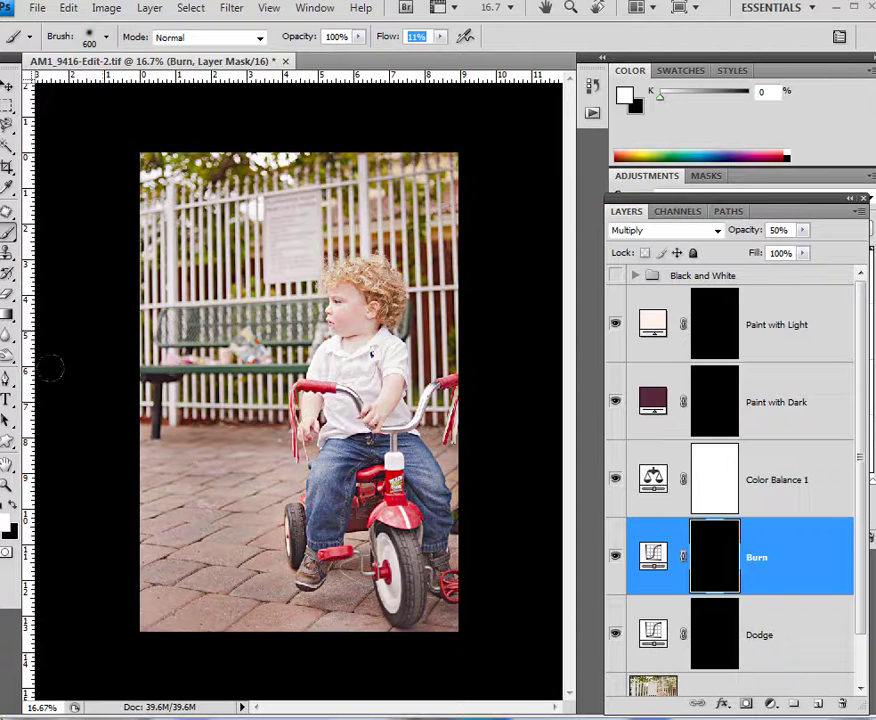
left_click_drag(60, 365, 335, 360)
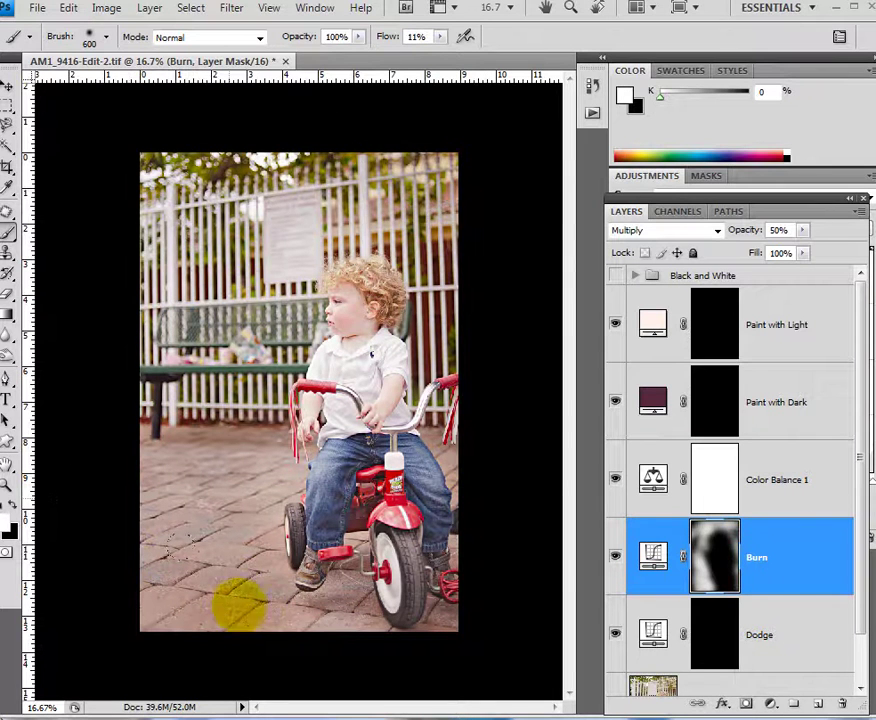
left_click(750, 565)
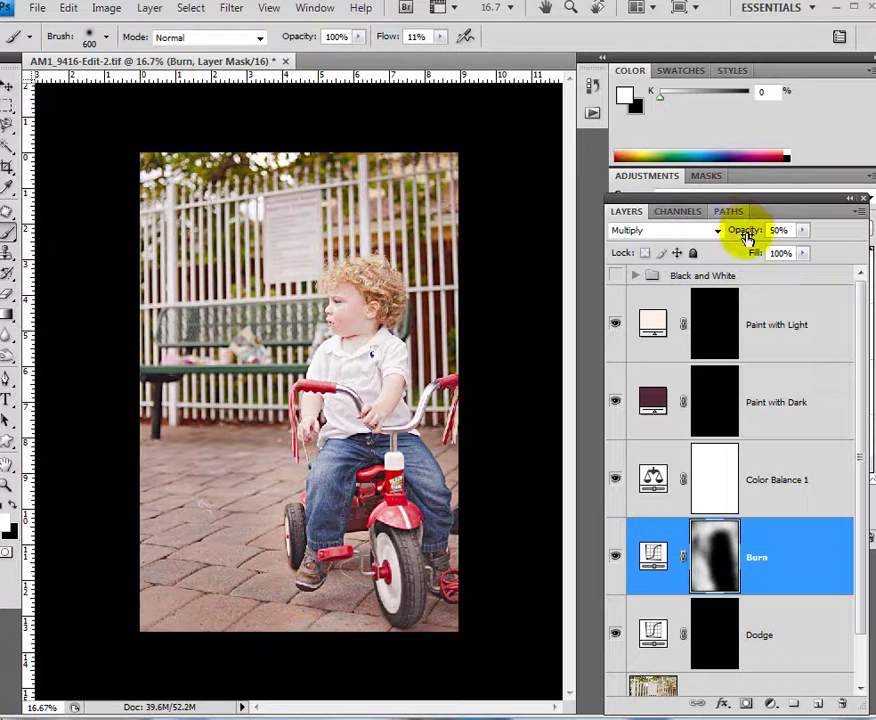
mouse_move(746, 234)
left_mouse_down()
mouse_move(854, 231)
mouse_move(762, 231)
mouse_move(807, 243)
left_mouse_up()
left_click(693, 548)
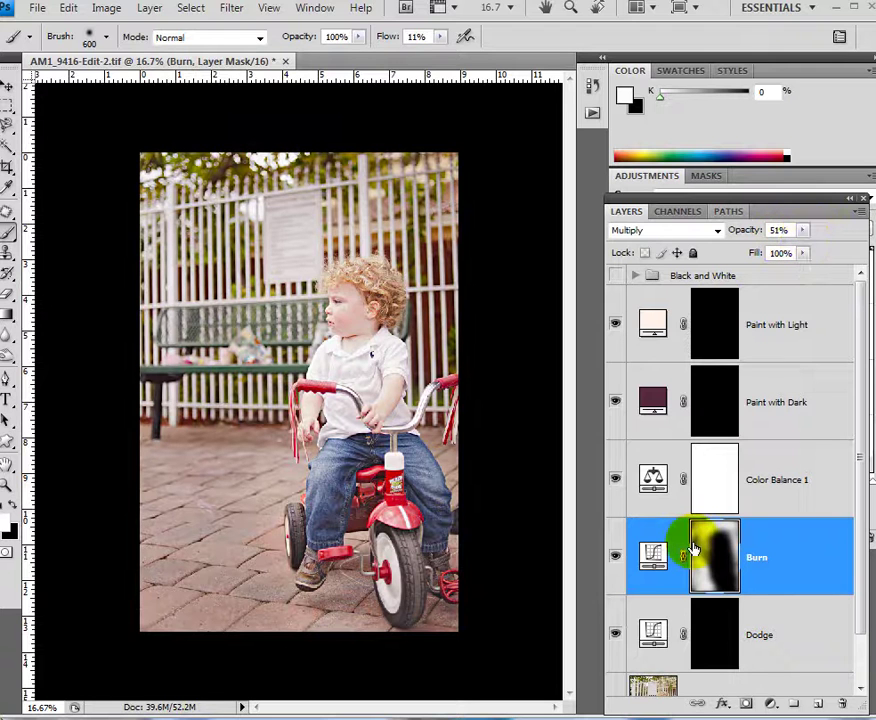
- Paint white over the boy on the Dodge layer's mask with a 200-pixel brush
left_click(716, 634)
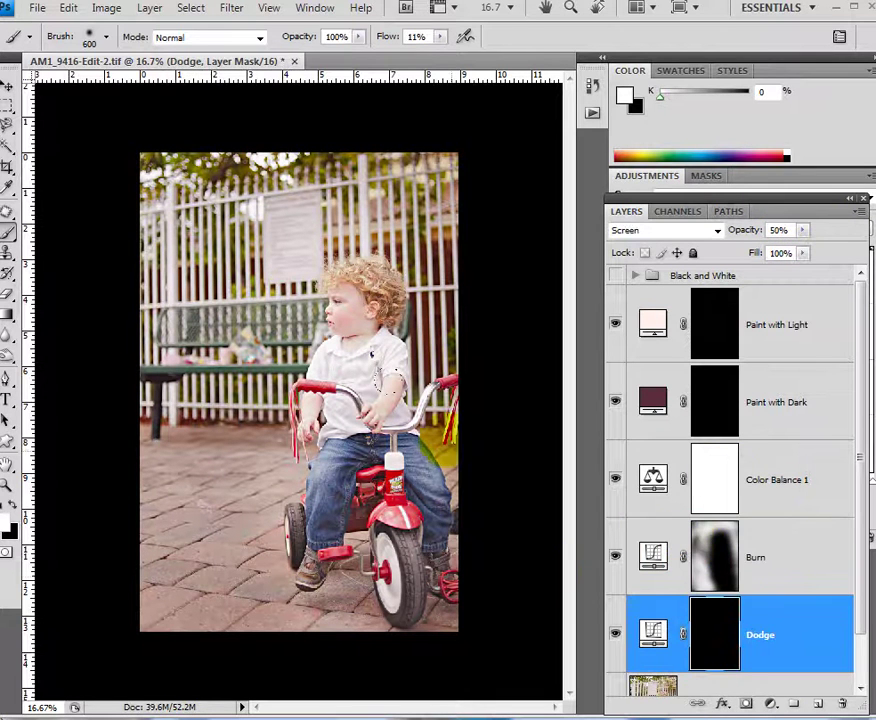
left_click(388, 410)
mouse_move(340, 372)
left_mouse_down()
mouse_move(332, 283)
mouse_move(347, 323)
mouse_move(322, 328)
mouse_move(311, 410)
mouse_move(319, 370)
mouse_move(339, 410)
mouse_move(329, 520)
mouse_move(344, 452)
mouse_move(401, 499)
left_mouse_up()
left_click(653, 634)
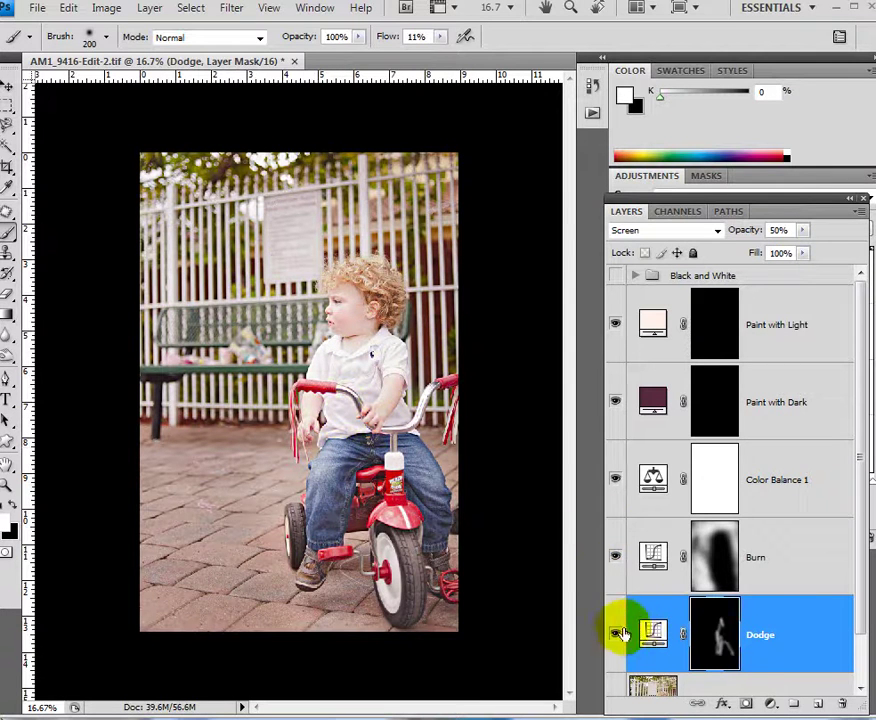
- Compare the image with and without the Dodge layer, leaving the layer turned on
left_click(617, 635)
left_click(616, 636)
left_click(616, 636)
left_click(616, 636)
left_click(617, 638)
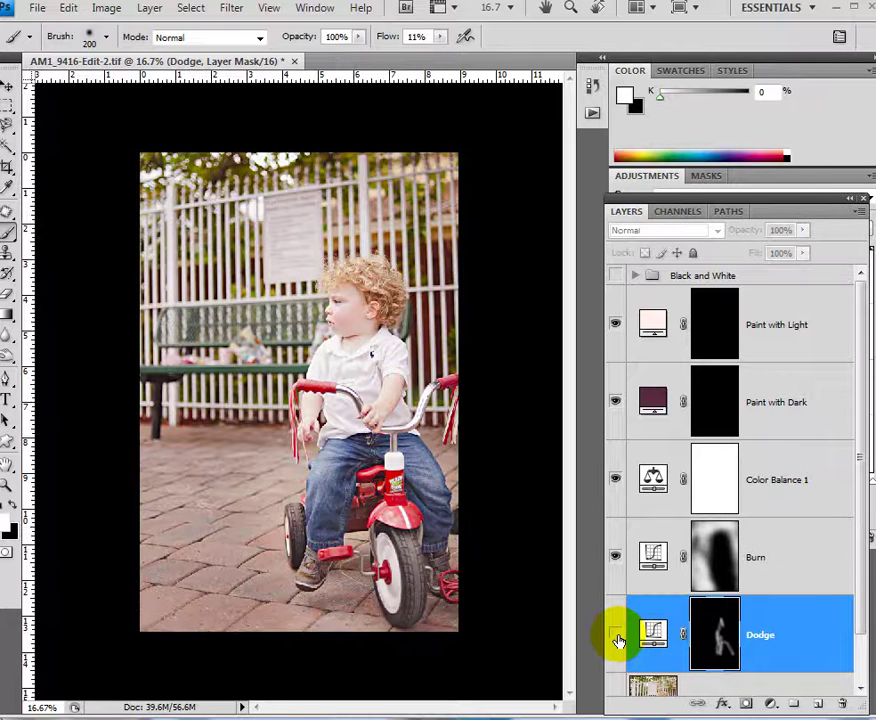
left_click(617, 638)
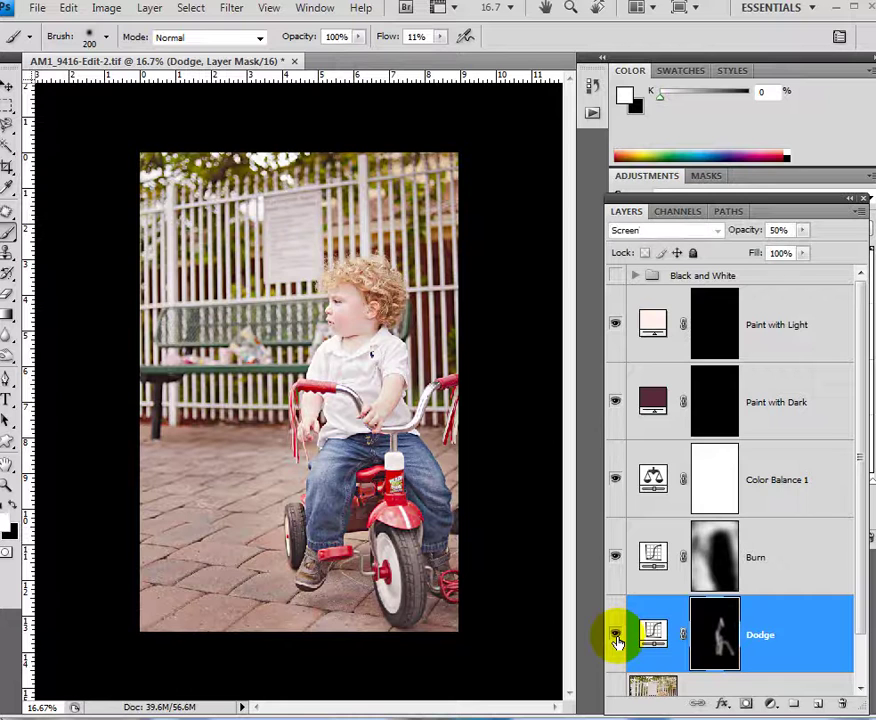
- Compare the image with the Burn and Dodge layers hidden and shown, leaving both turned on
left_click(616, 558)
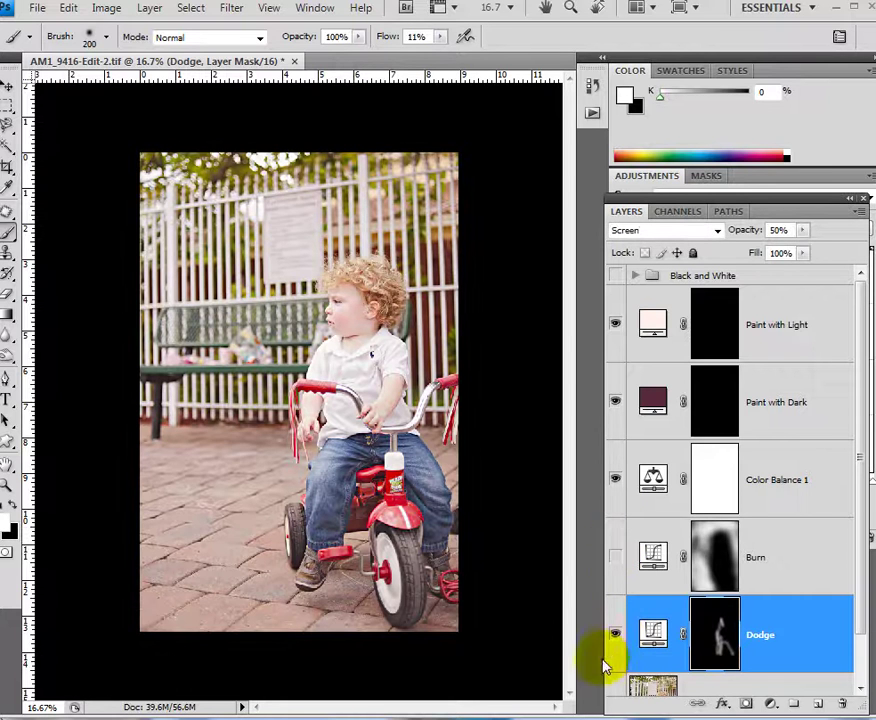
left_click(616, 636)
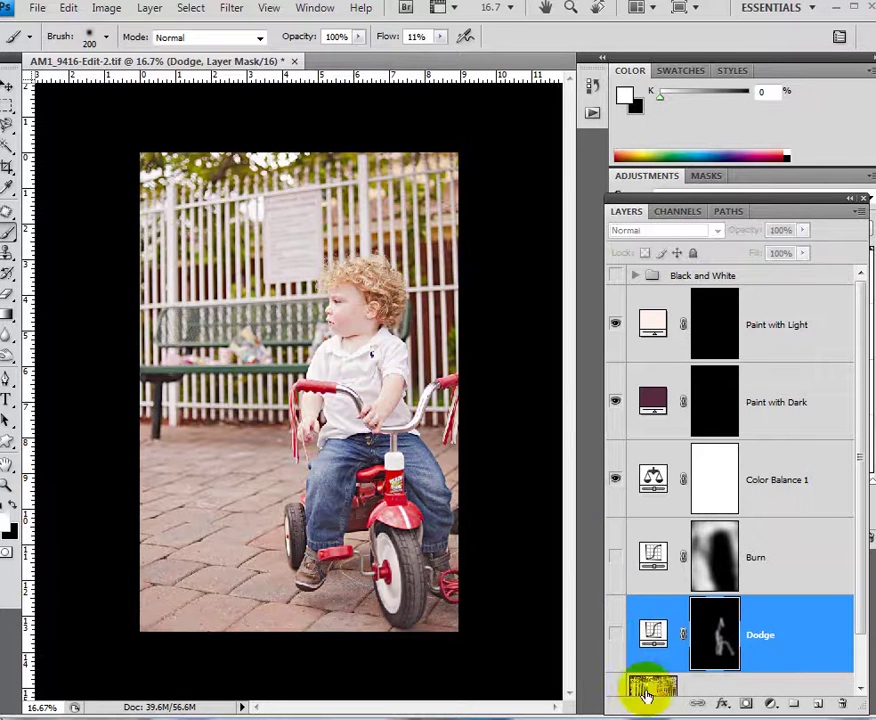
left_click(616, 558)
left_click(617, 636)
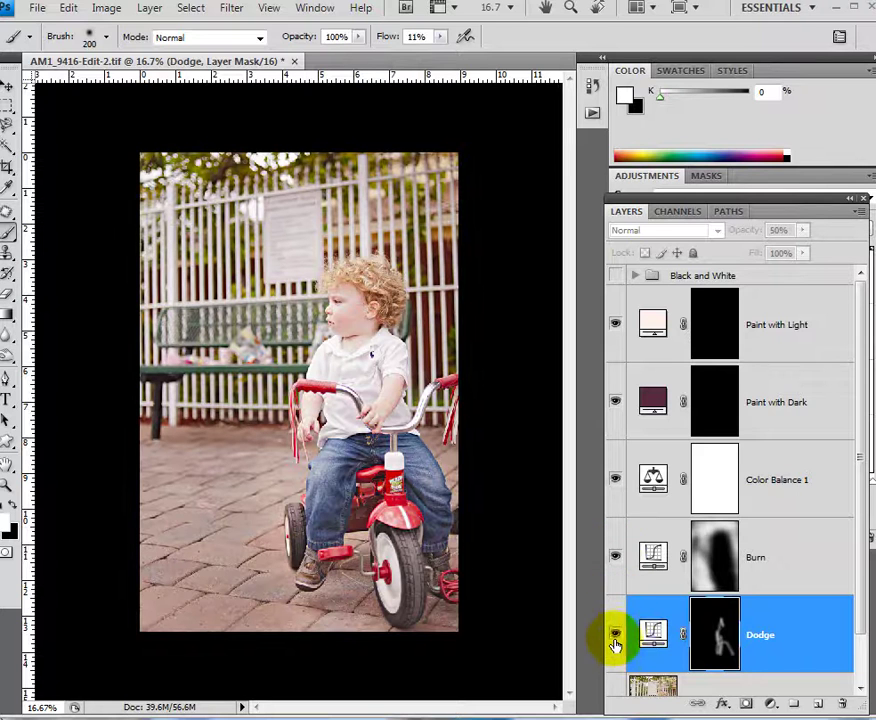
left_click(616, 636)
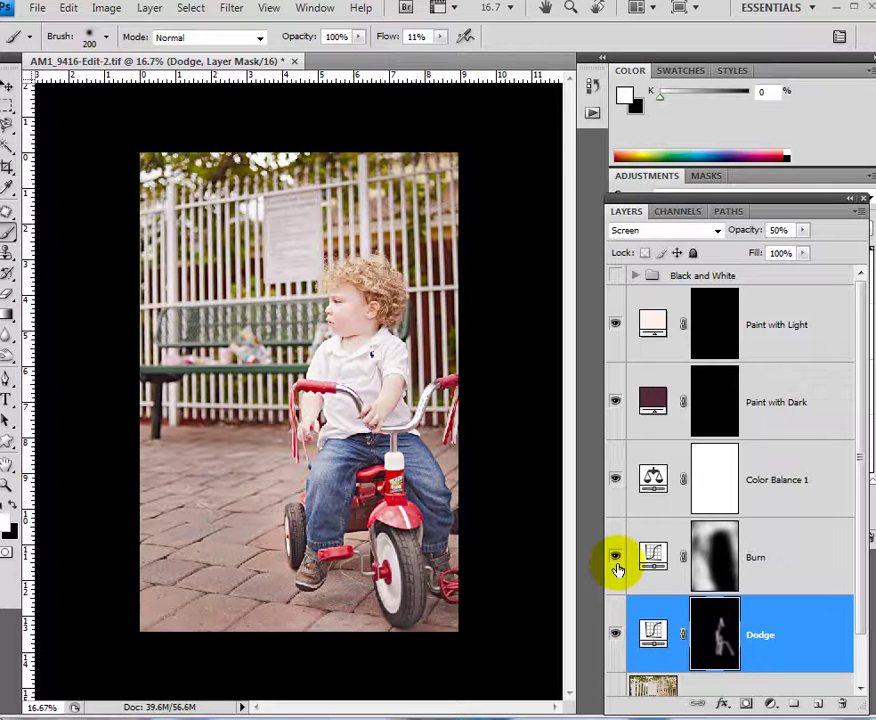
- Enlarge the brush to 700 pixels and paint white broadly over the boy and tricycle on the Dodge layer's mask
key("bracketright")
key("bracketright")
key("bracketright")
key("bracketright")
key("bracketright")
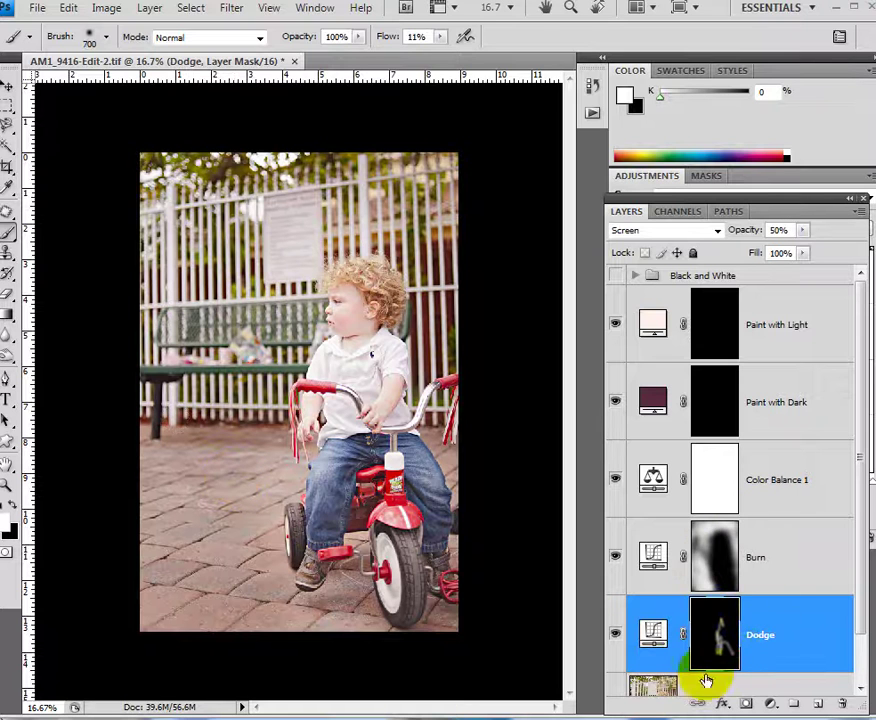
left_click(714, 624)
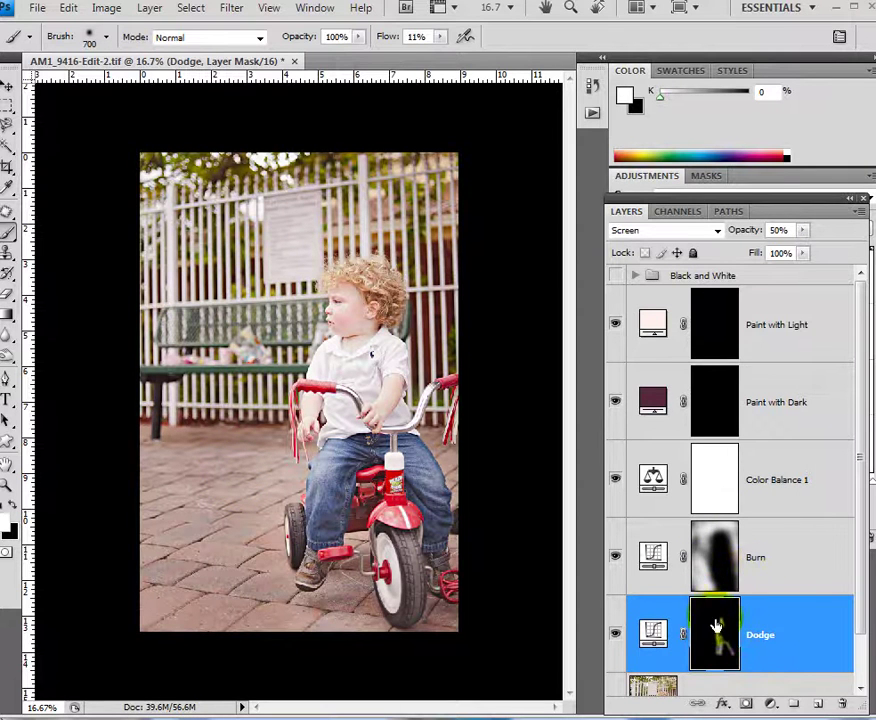
key("x")
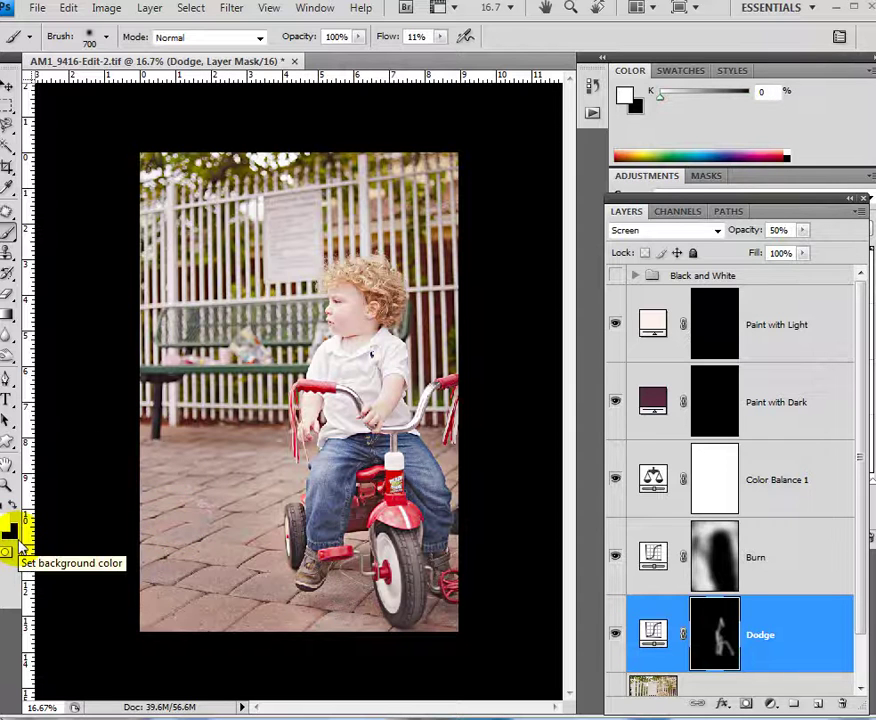
mouse_move(350, 322)
left_mouse_down()
mouse_move(342, 313)
mouse_move(342, 460)
left_mouse_up()
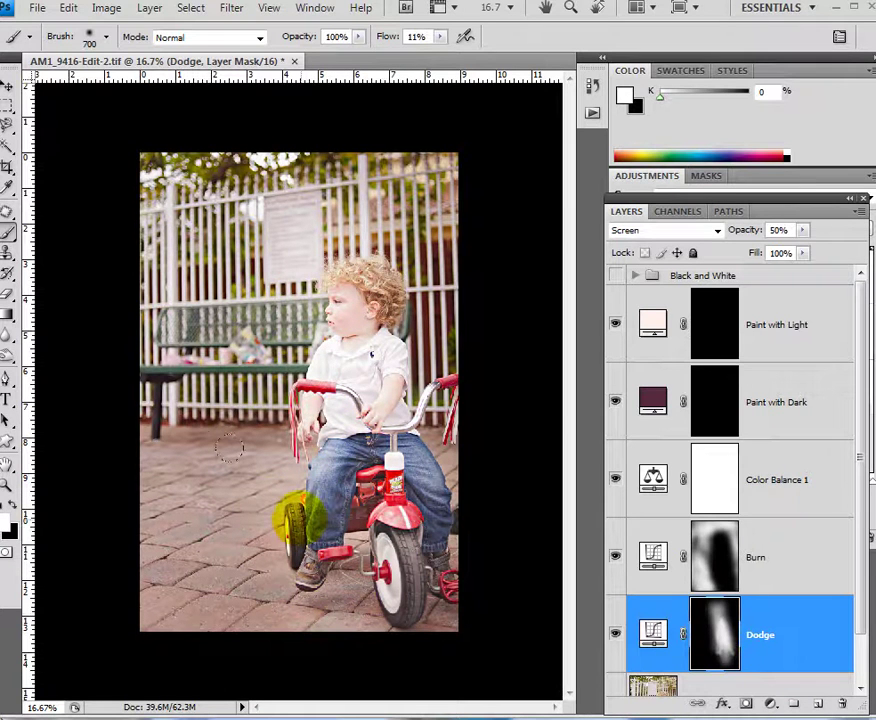
- Paint black over the boy and tricycle on the Dodge layer's mask to reduce the brightening, and check the image without the layer
key("x")
mouse_move(358, 405)
left_mouse_down()
mouse_move(333, 469)
mouse_move(333, 504)
mouse_move(355, 540)
left_mouse_up()
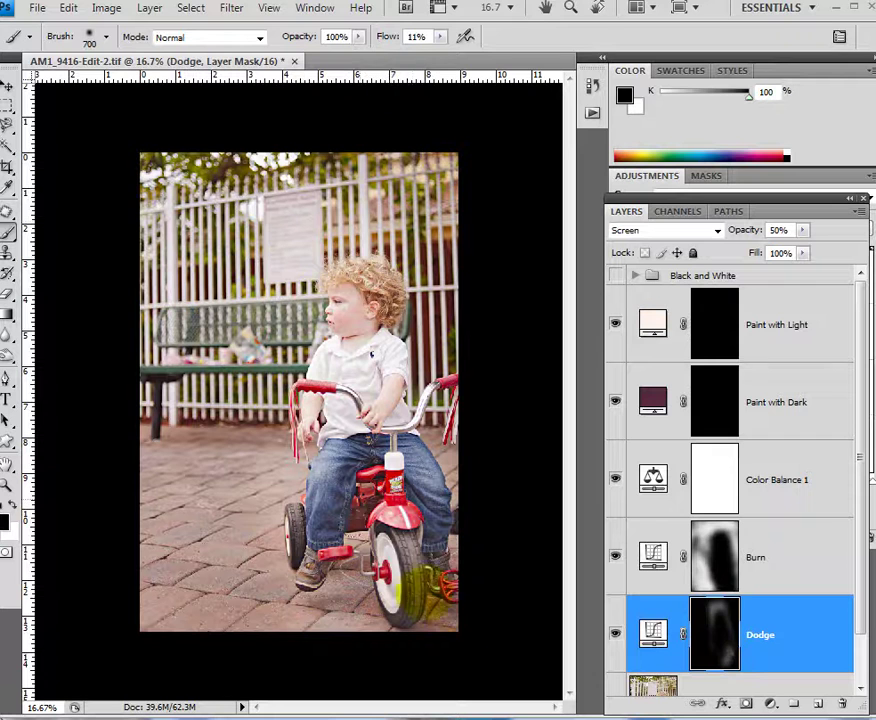
left_click(617, 636)
left_click(617, 638)
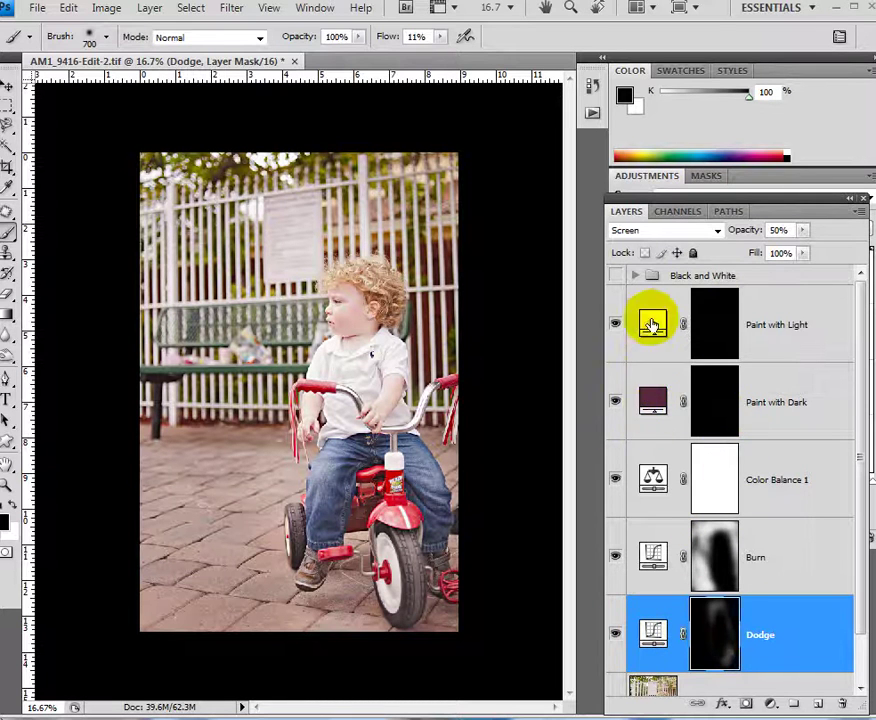
- Paint white over the bricks and fence around the boy on the Paint with Dark layer's mask
left_click(708, 405)
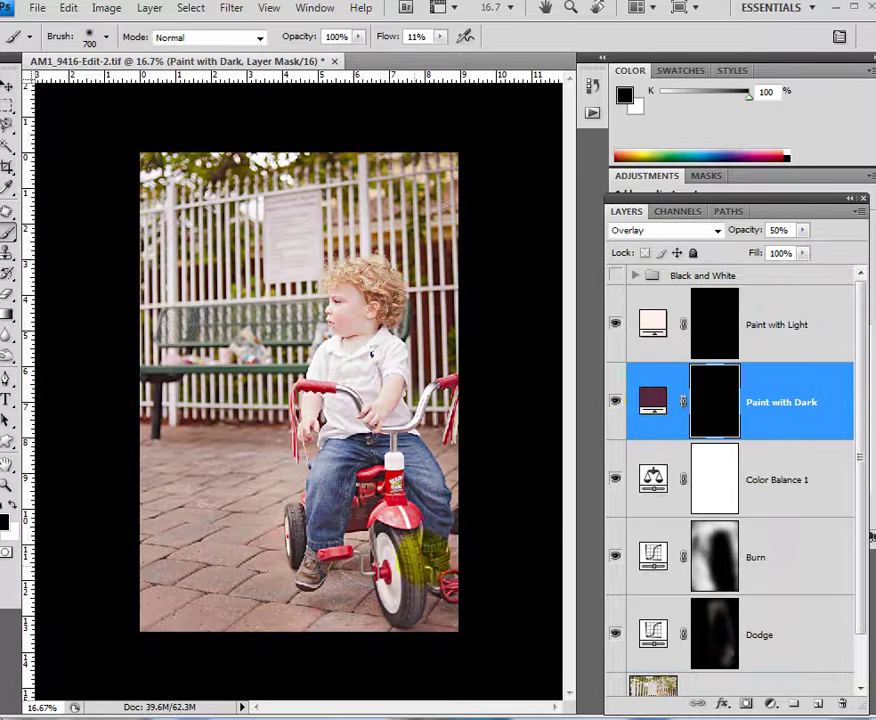
key("x")
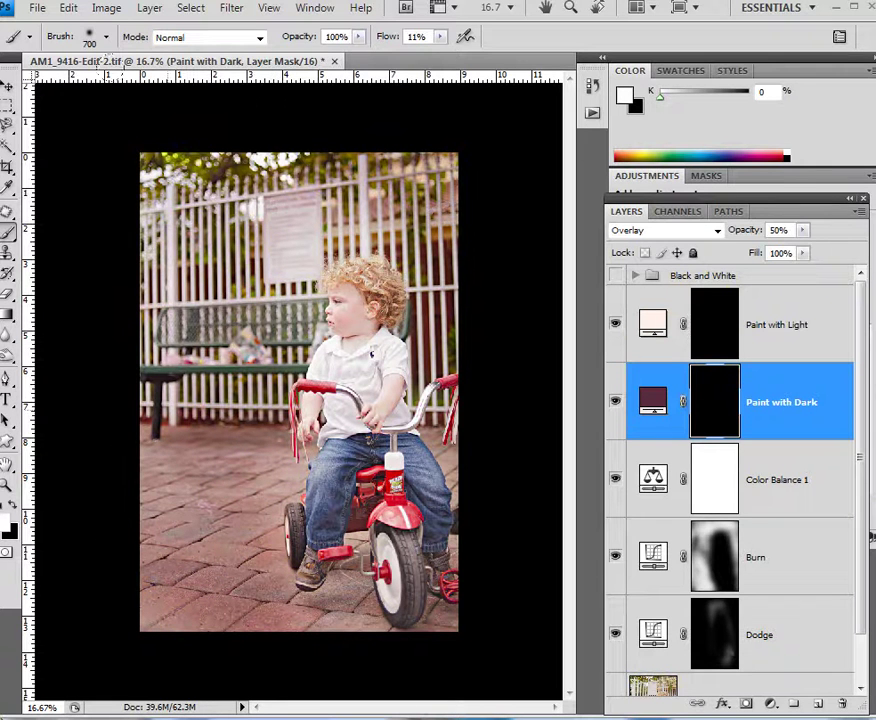
left_click_drag(215, 606, 313, 596)
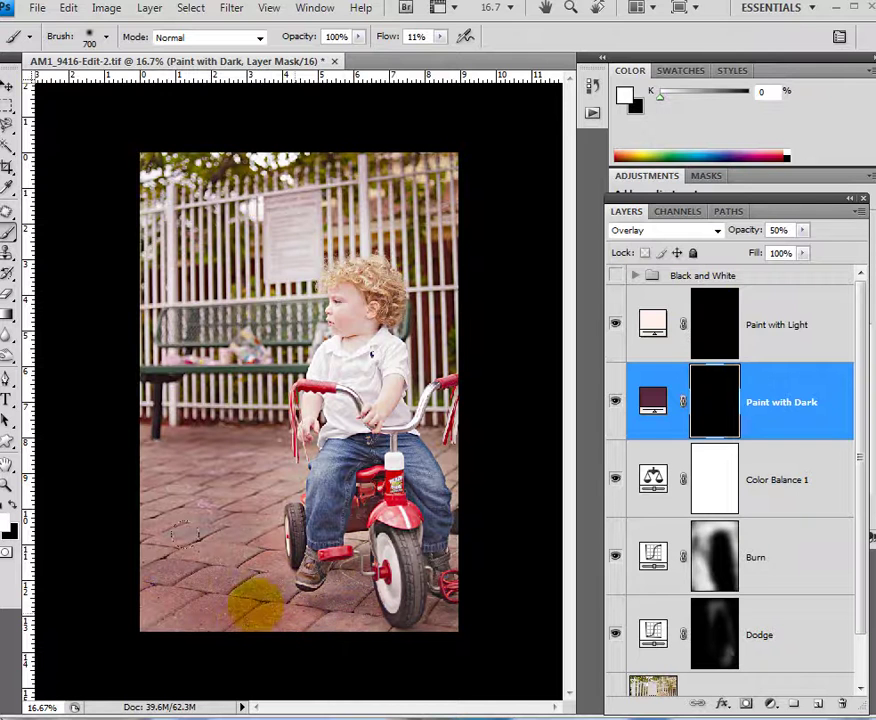
- Compare the image with and without the Paint with Dark layer, leaving the layer turned on
left_click(612, 404)
left_click(613, 404)
left_click(612, 405)
left_click(613, 405)
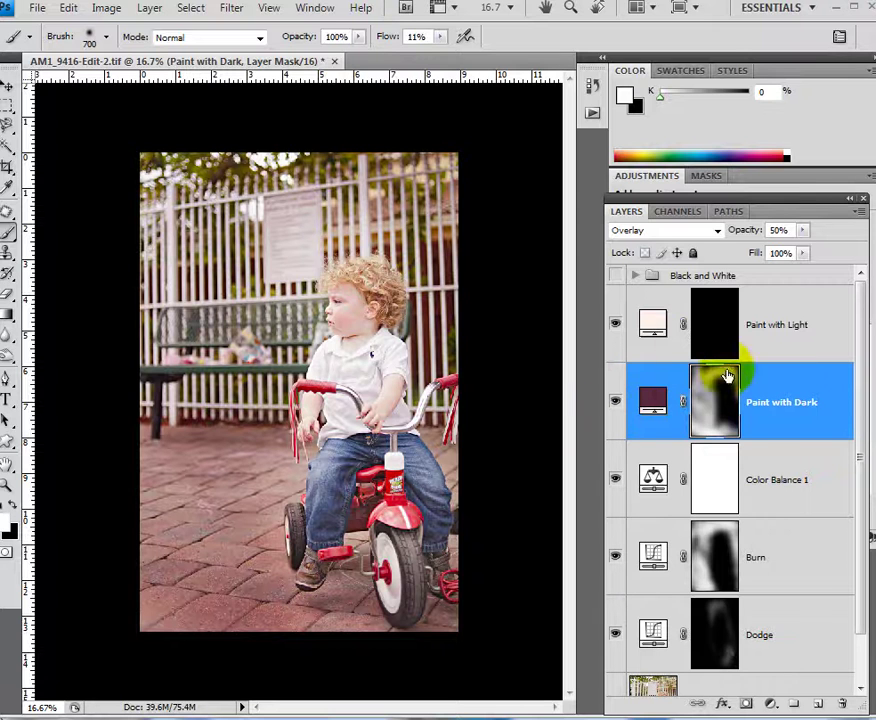
- Paint white over the boy and tricycle on the Paint with Light layer's mask, and set the layer's opacity to 34%
left_click(714, 325)
mouse_move(356, 323)
left_mouse_down()
mouse_move(319, 524)
mouse_move(401, 513)
left_mouse_up()
left_click(652, 326)
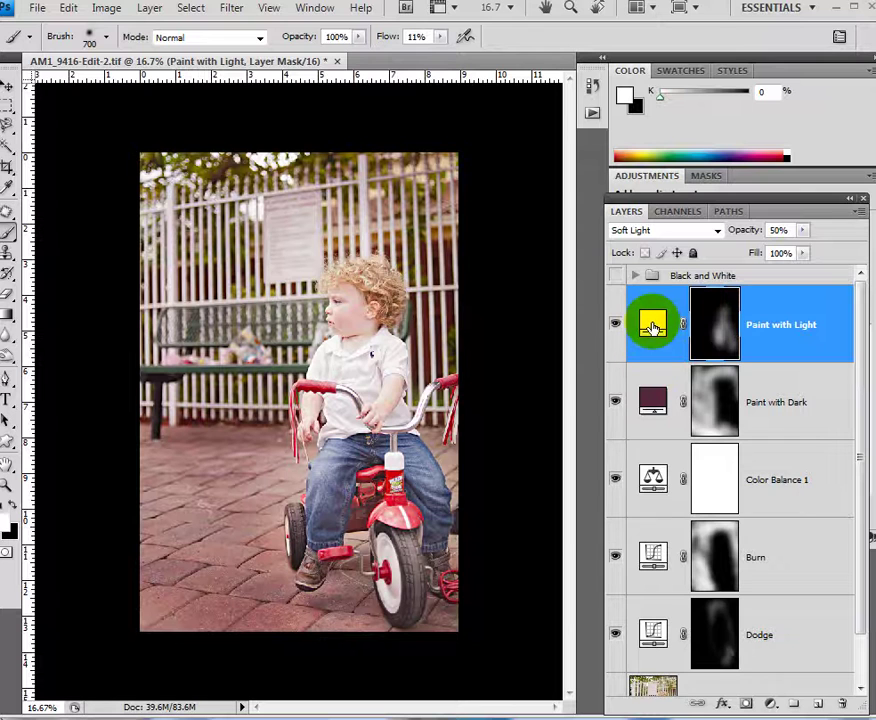
left_click(692, 330)
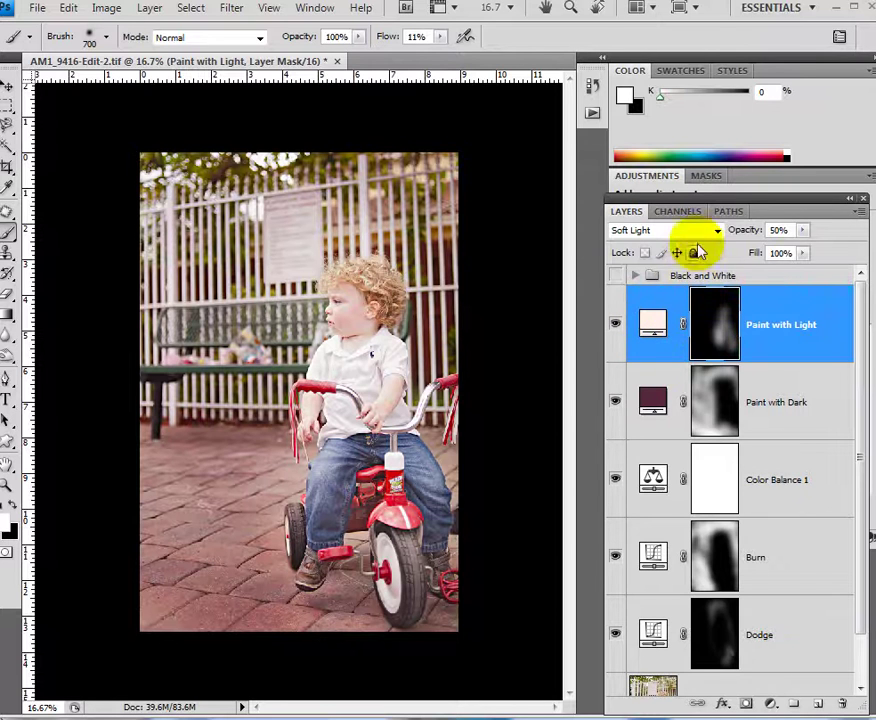
left_click_drag(750, 232, 735, 236)
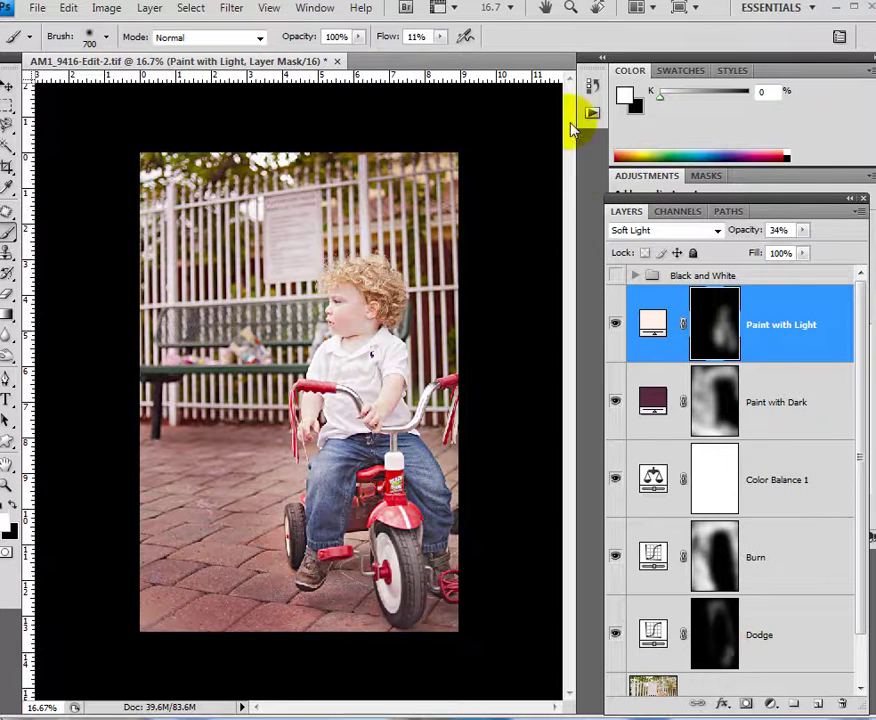
- Turn on the Black and White group, hide the Exposure 1 layer inside it, and collapse the group again
left_click(614, 275)
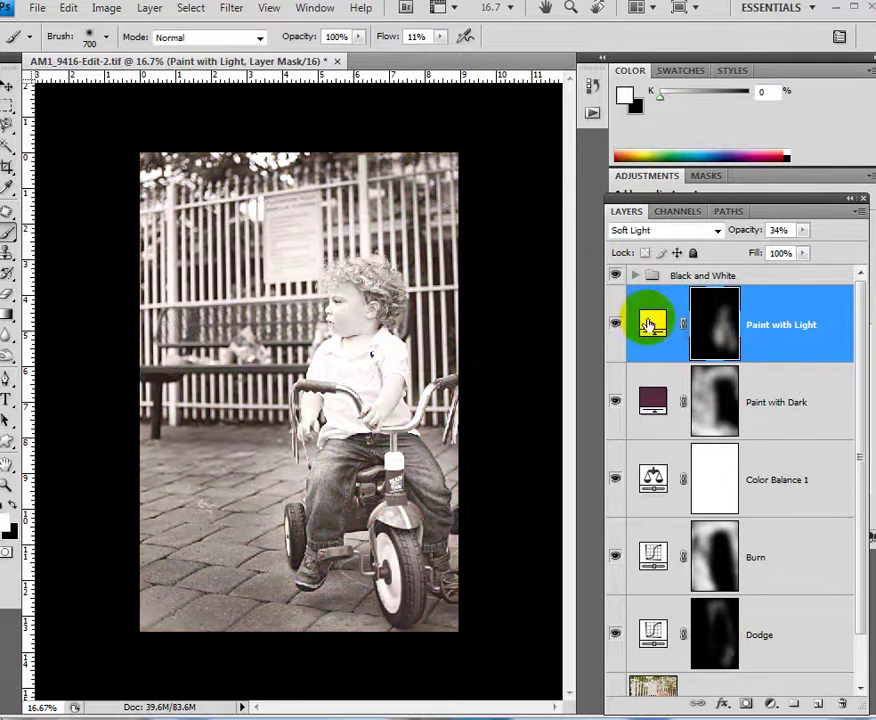
left_click(634, 275)
left_click(615, 324)
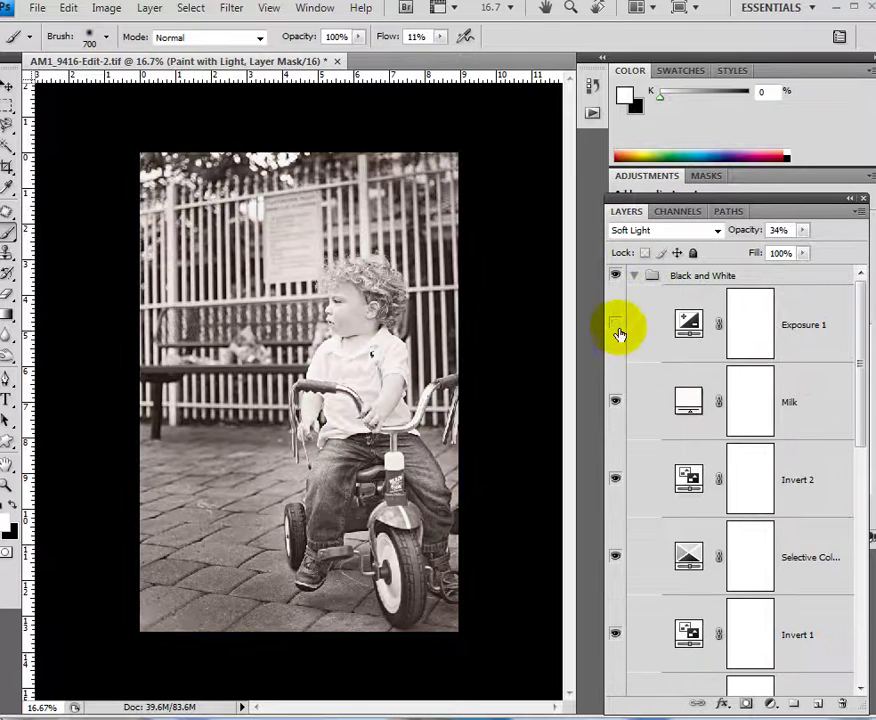
left_click(634, 276)
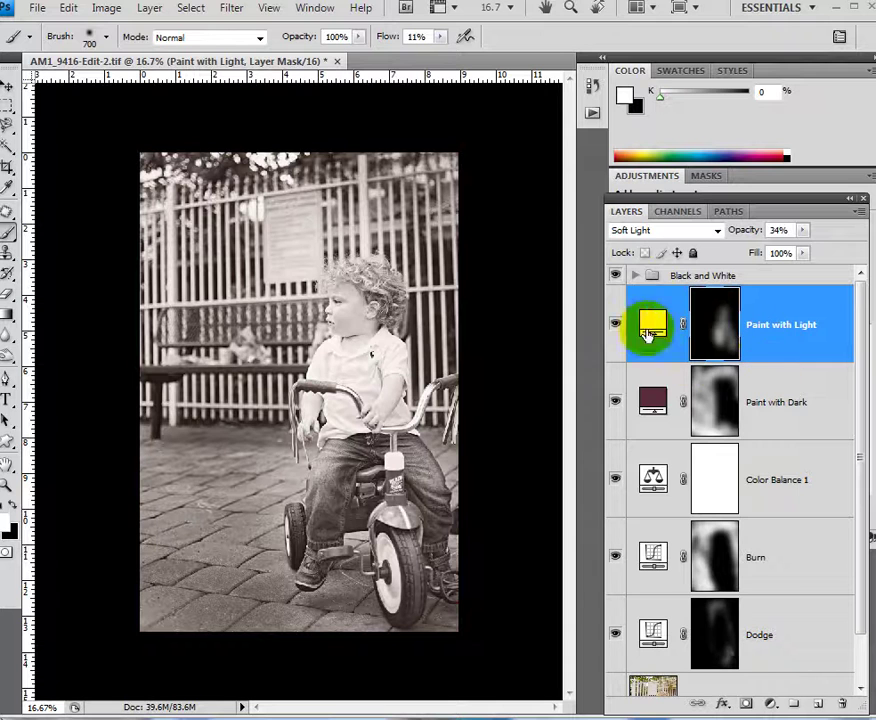
- Compare the black-and-white image with and without the Paint with Light and Paint with Dark layers, leaving both turned on
left_click(615, 326)
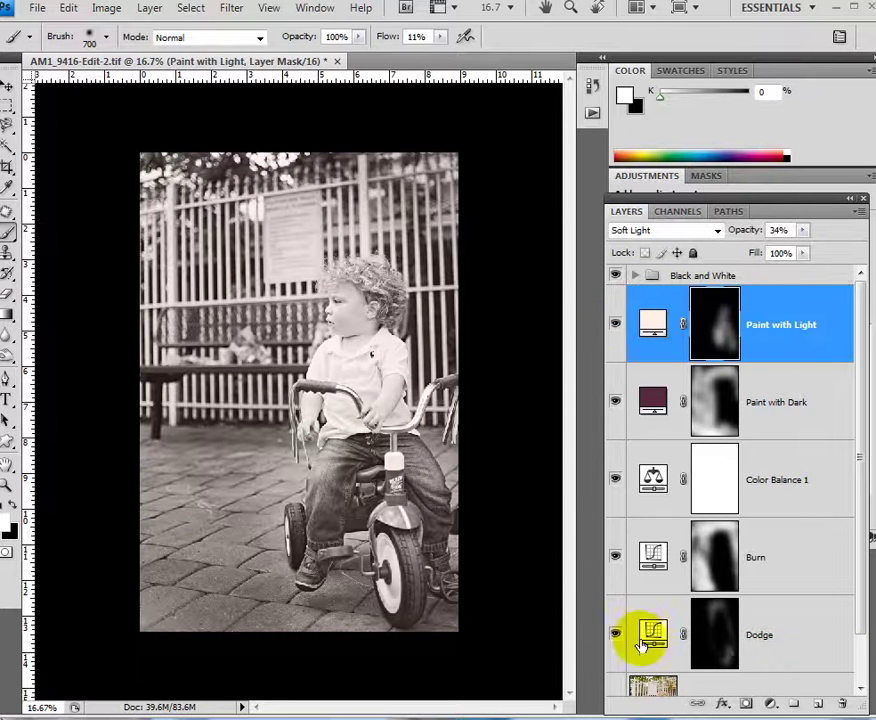
left_click(615, 405)
left_click(615, 405)
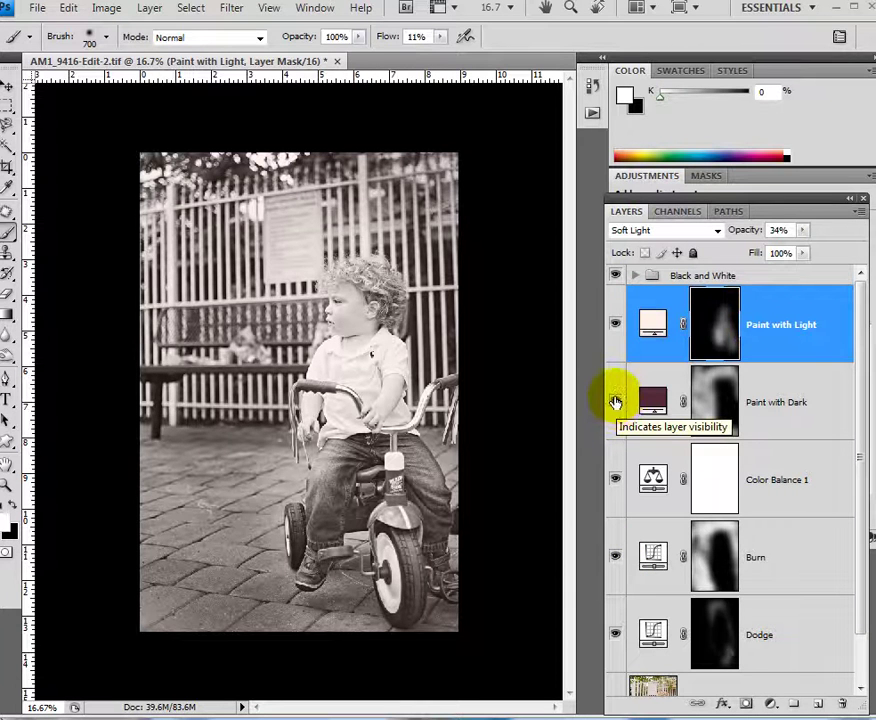
left_click(616, 406)
left_click(617, 410)
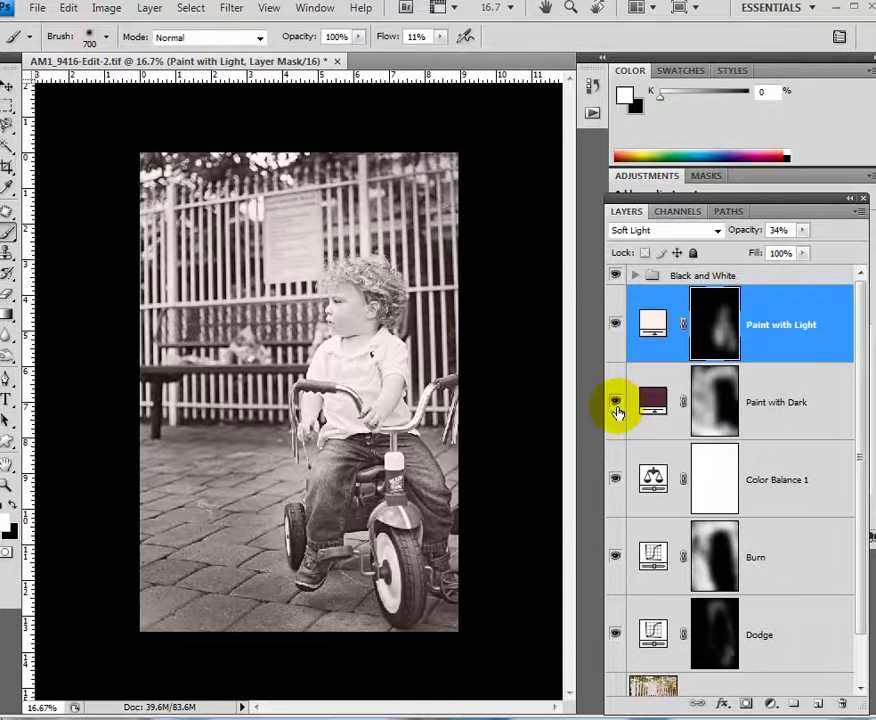
- Expand the Black and White group and open the Gradient Map settings of its BW layer
left_click(634, 275)
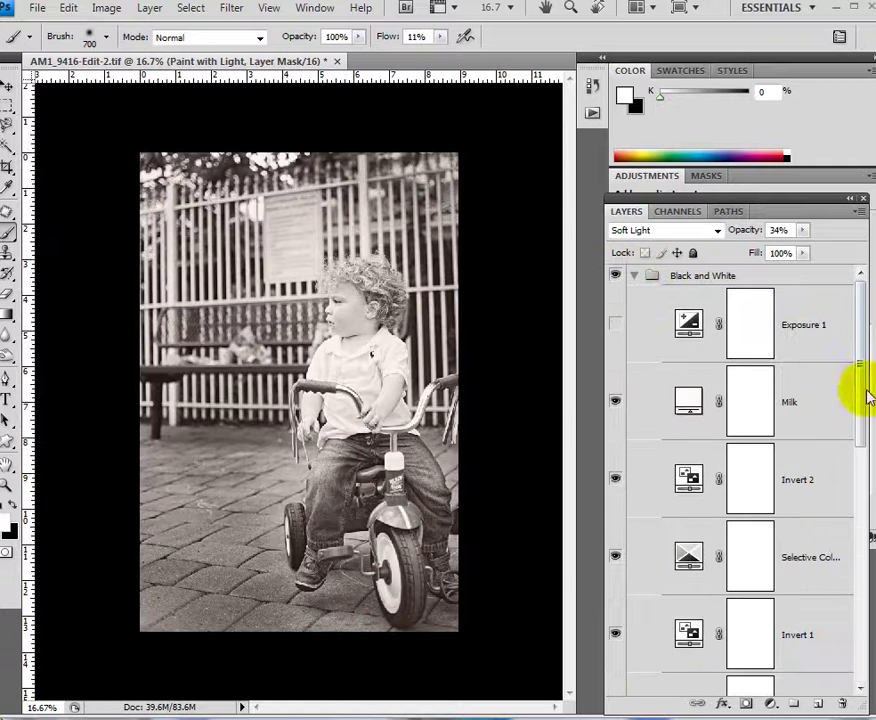
left_click_drag(860, 407, 866, 513)
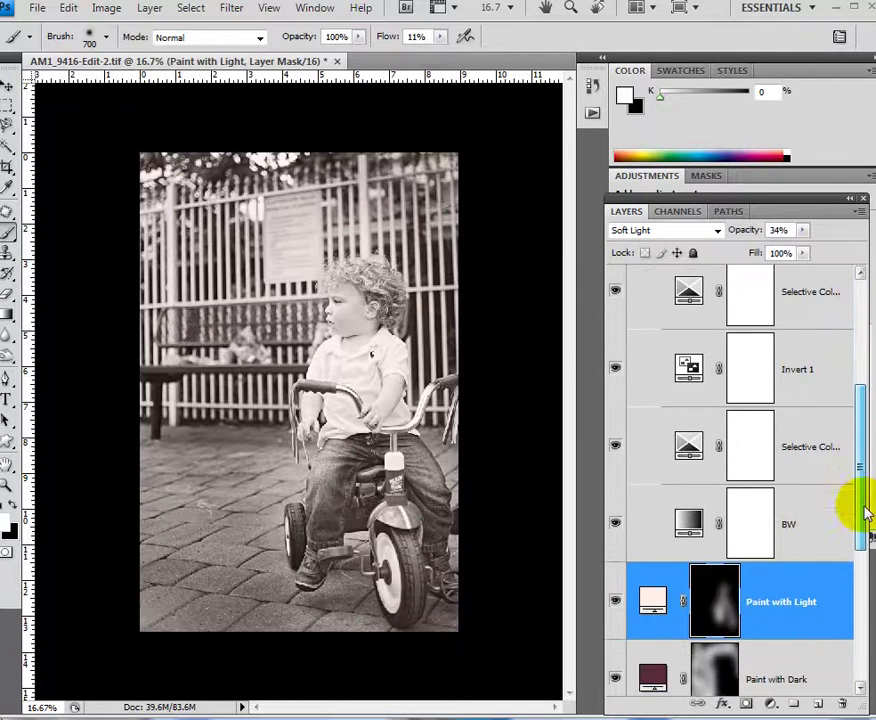
left_click(745, 522)
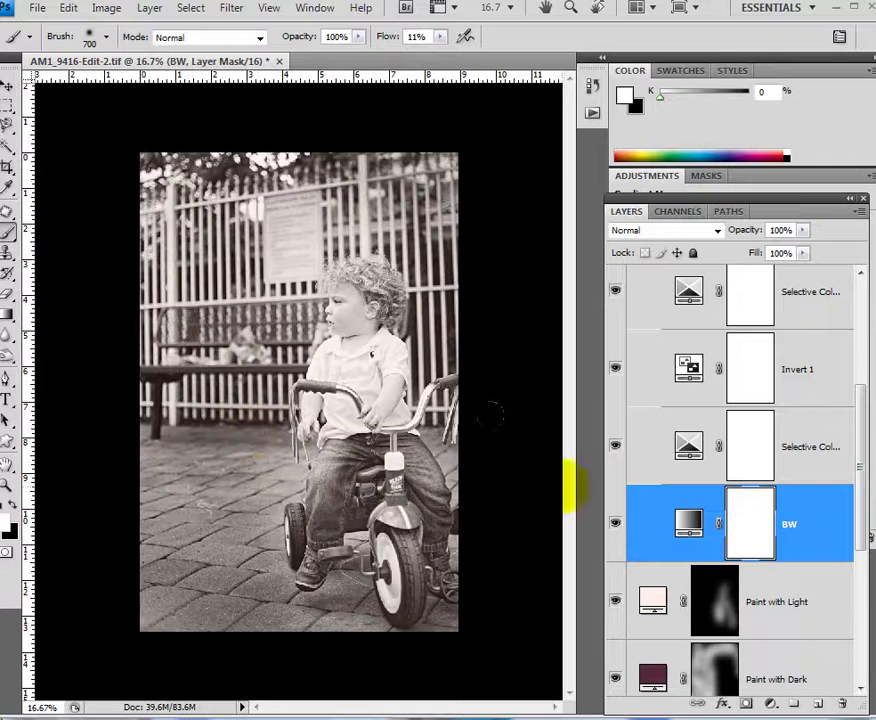
left_click(670, 530)
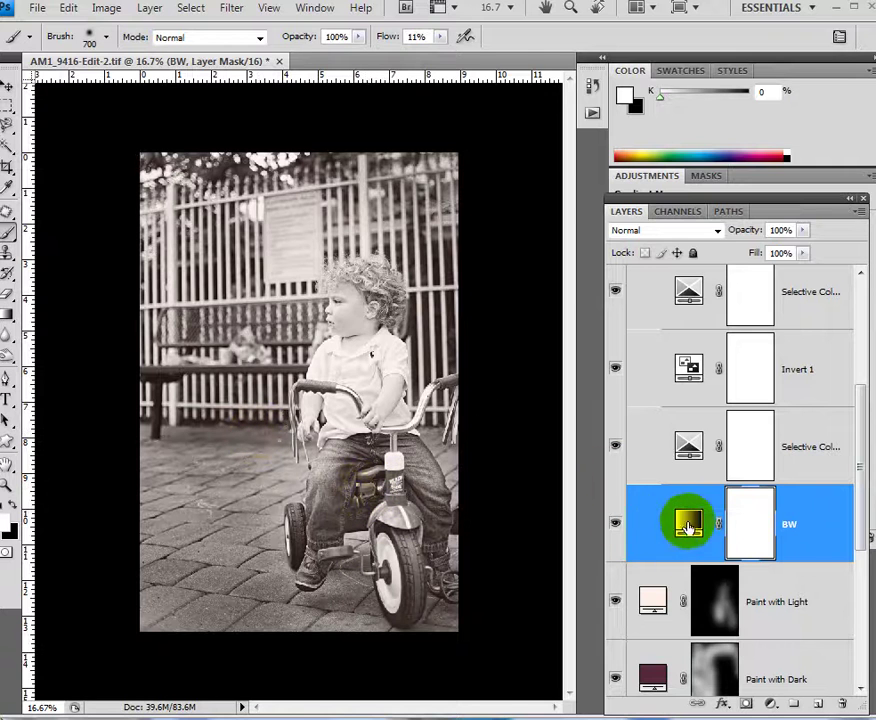
left_click(679, 576)
left_click(675, 520)
left_click(690, 522)
- Move the floating Layers panel off the Gradient Map settings and dock it between the Color and Adjustments panels
left_click_drag(778, 197, 744, 277)
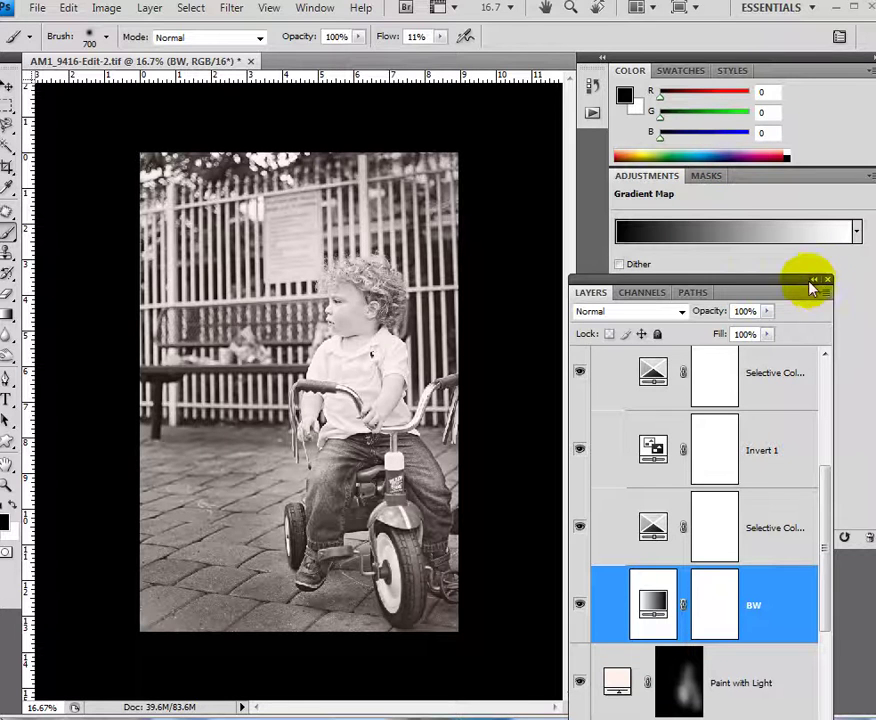
left_click(580, 528)
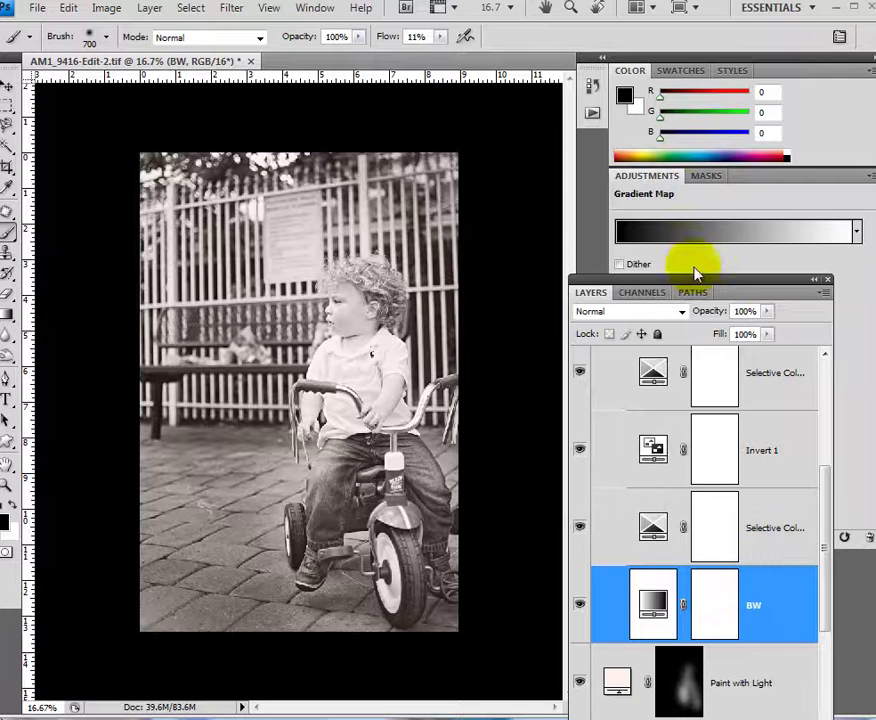
left_click_drag(704, 289, 722, 150)
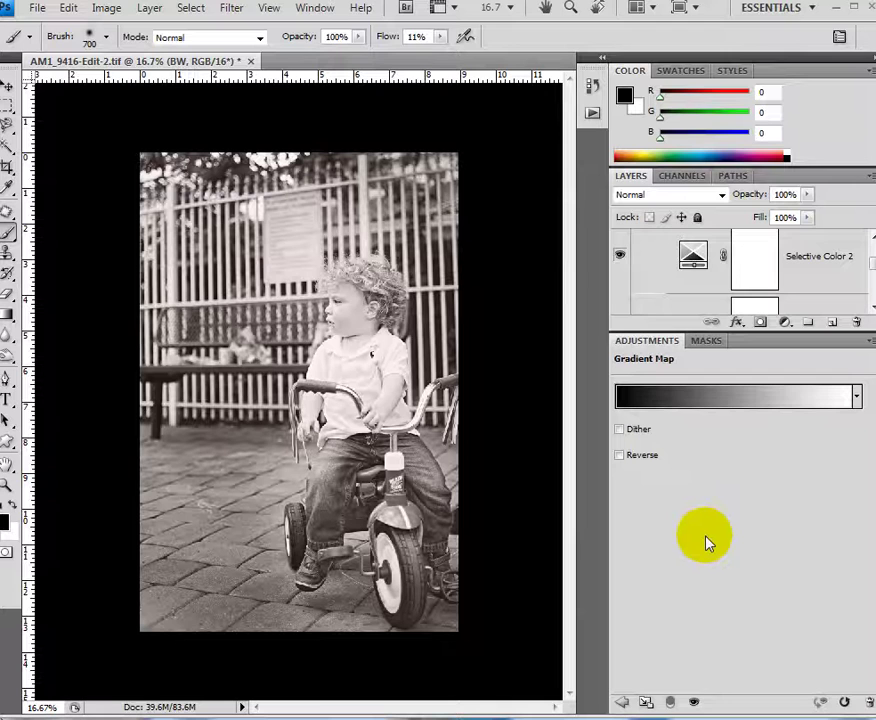